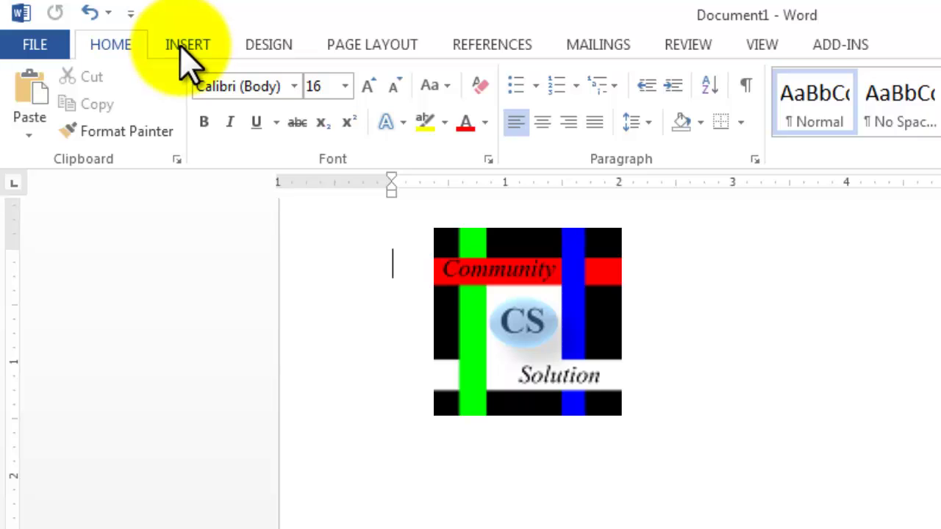
- Insert a six-column, two-row table from the Insert table grid
{"action": "left_click", "coordinate": [184, 45]}
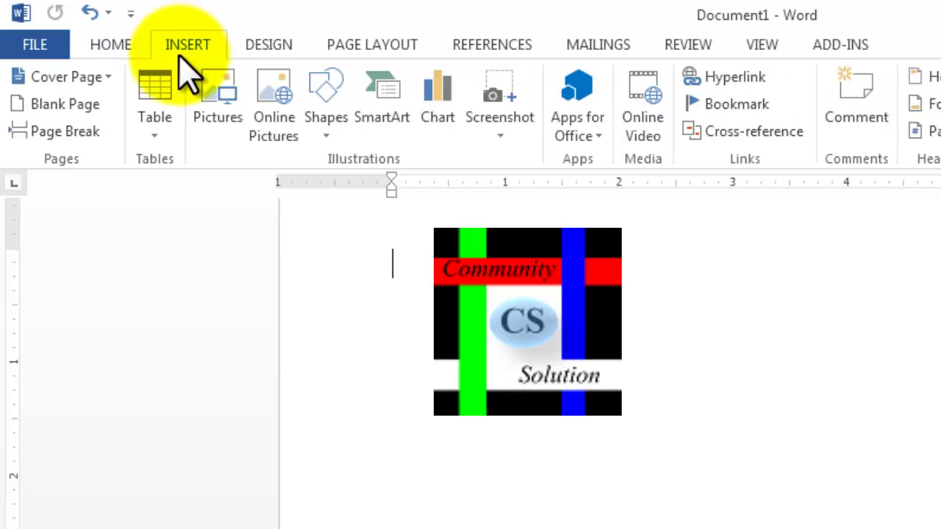
{"action": "left_click", "coordinate": [154, 106]}
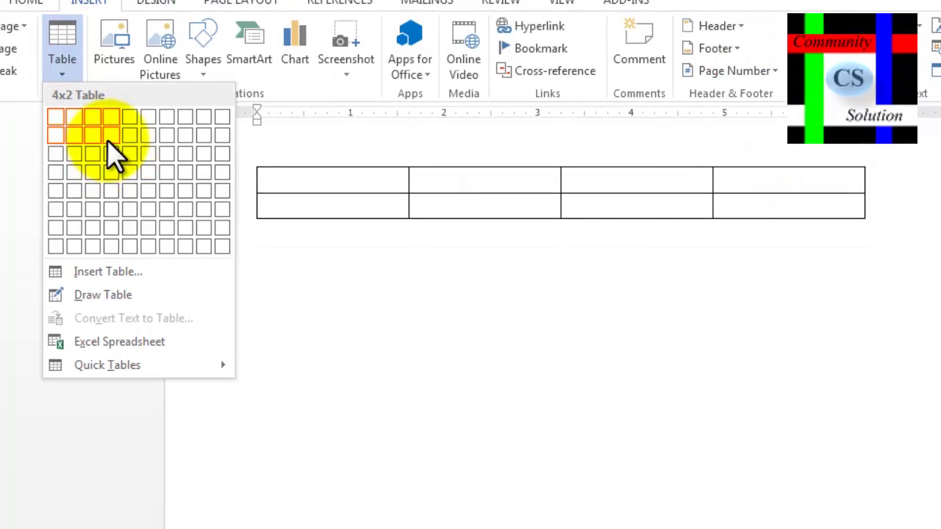
{"action": "left_click", "coordinate": [147, 139]}
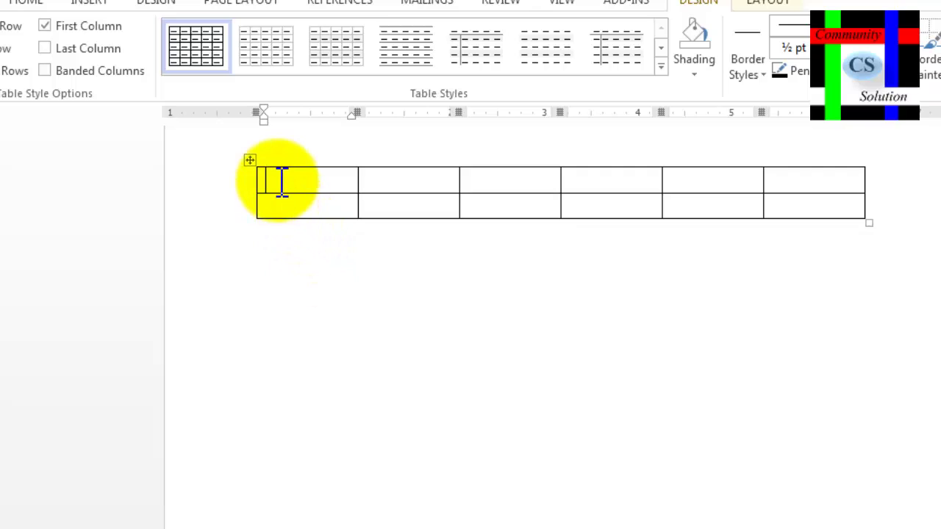
- Fill the first row with headers SL, Name, F. Name, class, roll and group
{"action": "left_click_drag", "start_coordinate": [264, 167], "coordinate": [316, 192]}
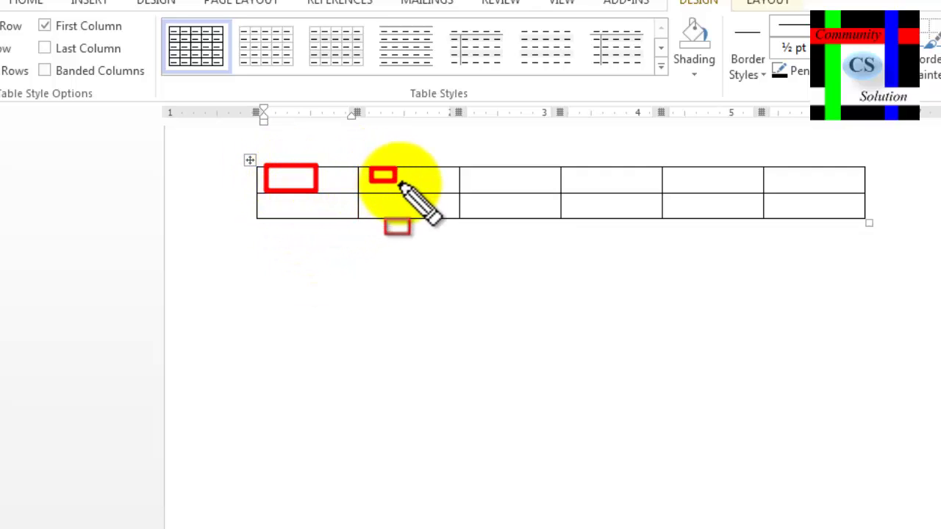
{"action": "left_click_drag", "start_coordinate": [371, 169], "coordinate": [423, 195]}
{"action": "mouse_move", "coordinate": [469, 168]}
{"action": "left_mouse_down"}
{"action": "mouse_move", "coordinate": [537, 189]}
{"action": "mouse_move", "coordinate": [726, 191]}
{"action": "left_mouse_up"}
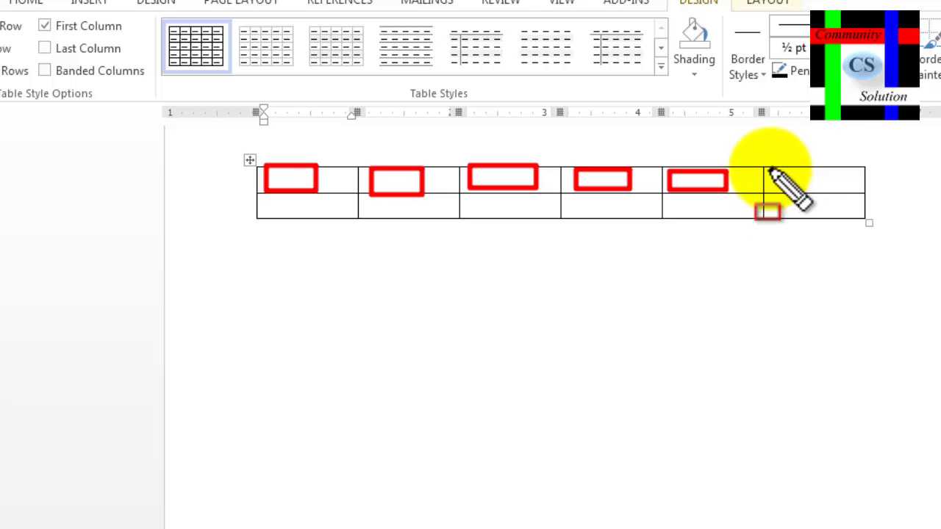
{"action": "left_click_drag", "start_coordinate": [775, 170], "coordinate": [845, 181]}
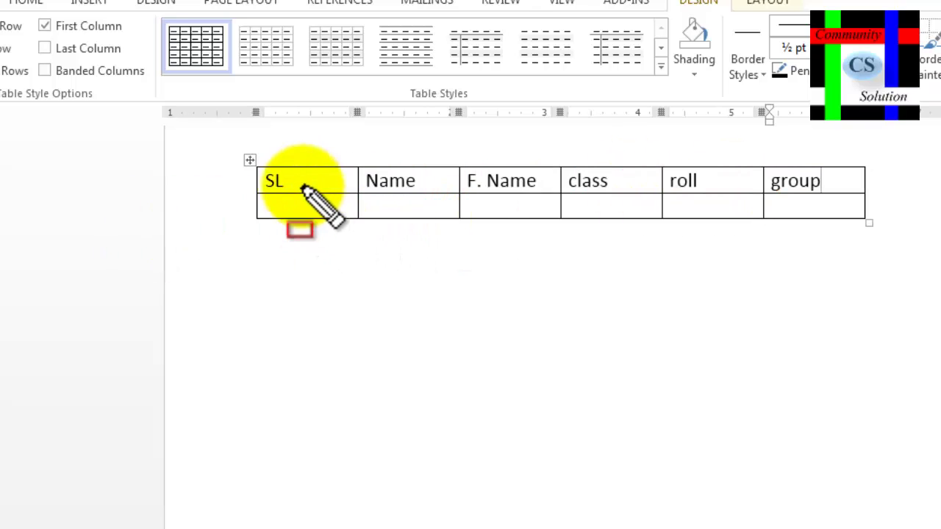
{"action": "left_click_drag", "start_coordinate": [357, 141], "coordinate": [424, 211]}
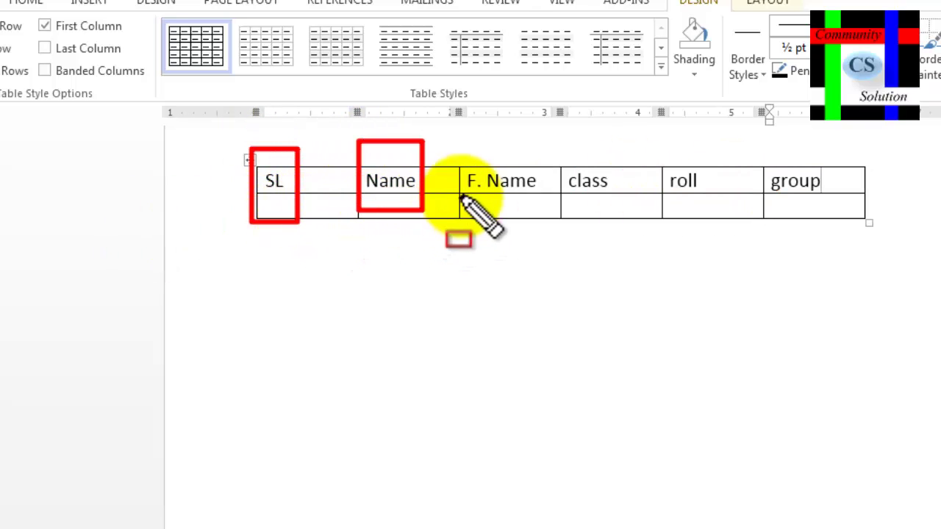
{"action": "left_click_drag", "start_coordinate": [458, 148], "coordinate": [542, 223]}
{"action": "left_click_drag", "start_coordinate": [563, 136], "coordinate": [651, 230]}
{"action": "left_click_drag", "start_coordinate": [664, 150], "coordinate": [748, 260]}
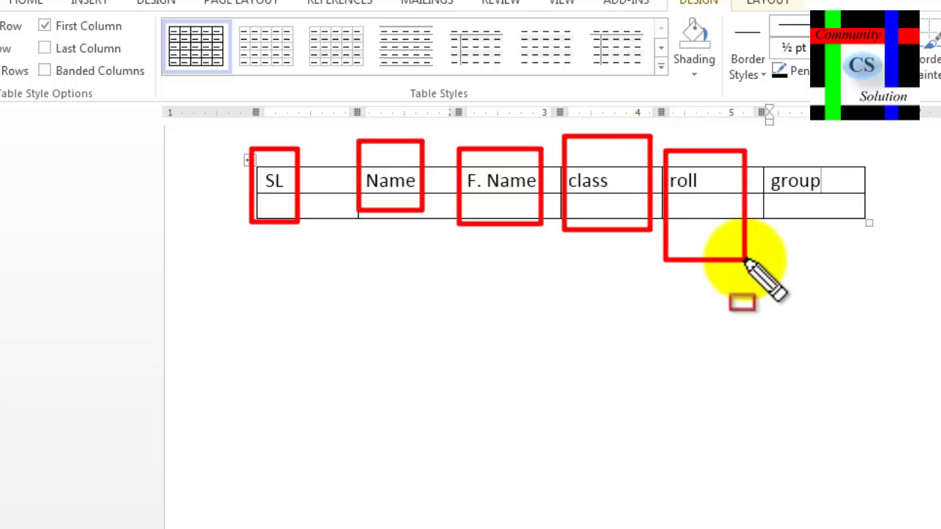
{"action": "left_click_drag", "start_coordinate": [765, 161], "coordinate": [862, 230]}
- Add extra empty rows below by tabbing from the last roll cell
{"action": "key", "text": "Escape"}
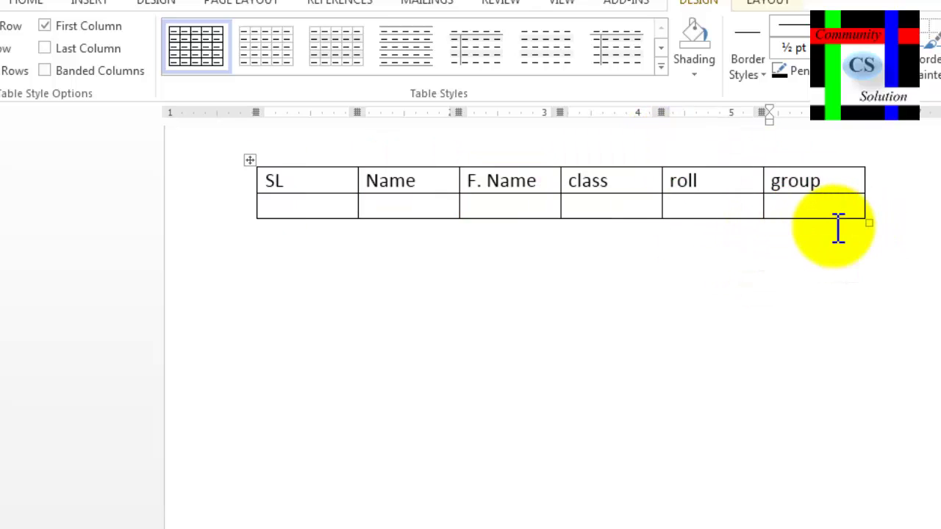
{"action": "scroll", "coordinate": [622, 389], "scroll_direction": "up", "scroll_amount": 2}
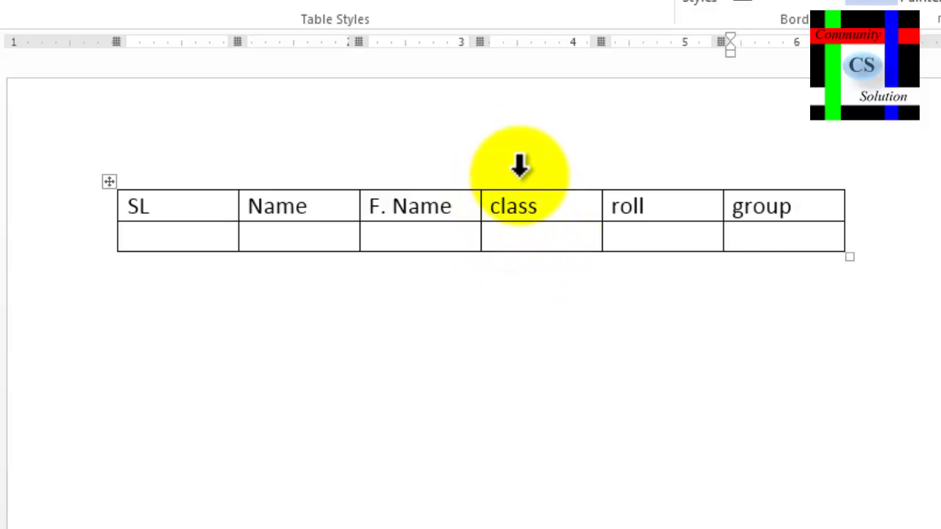
{"action": "left_click", "coordinate": [519, 166]}
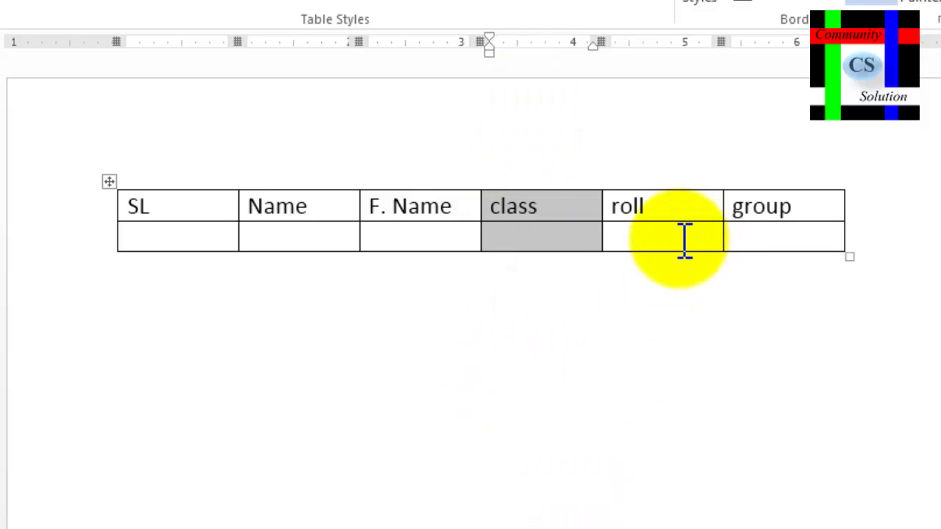
{"action": "left_click", "coordinate": [684, 238]}
{"action": "key", "text": "Tab"}
{"action": "key", "text": "Tab"}
{"action": "key", "text": "Tab"}
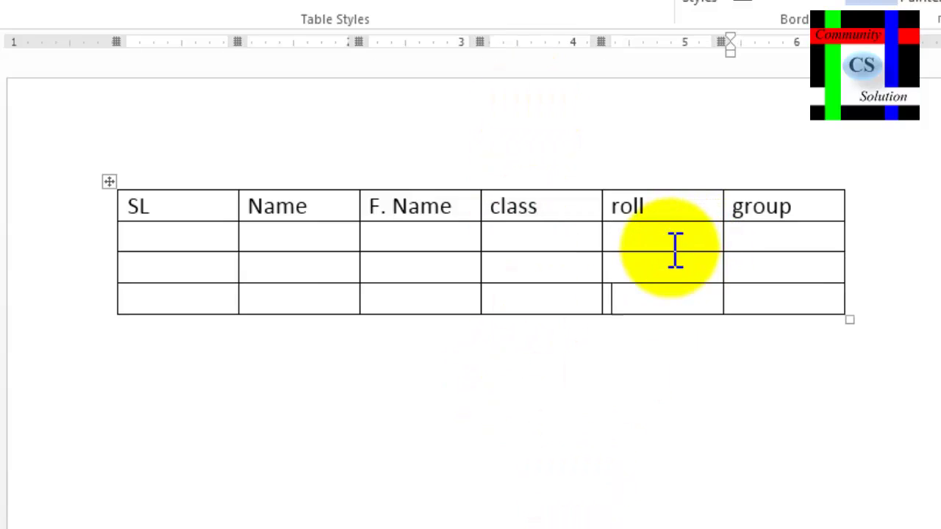
{"action": "key", "text": "Tab"}
{"action": "key", "text": "Tab"}
{"action": "key", "text": "Tab"}
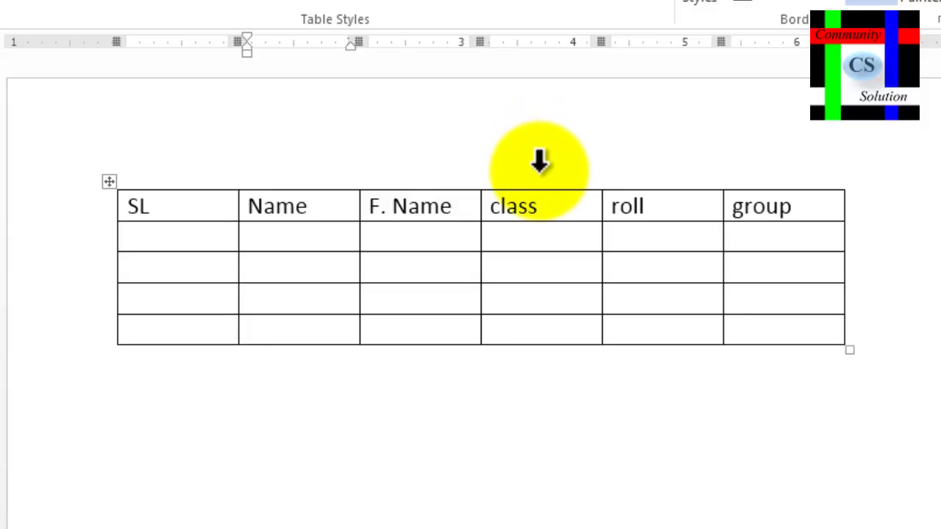
- Delete the class column, leaving SL, Name, F. Name, roll and group
{"action": "left_click", "coordinate": [540, 161]}
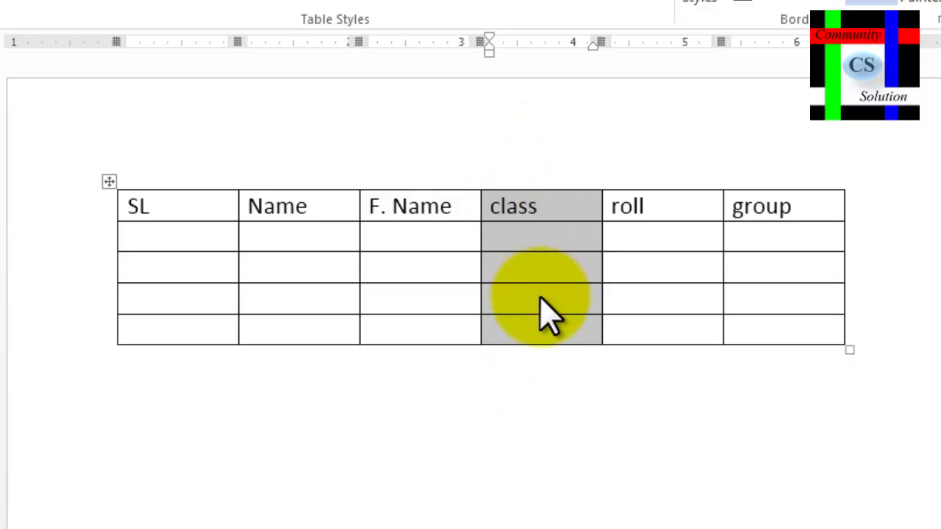
{"action": "key", "text": "BackSpace"}
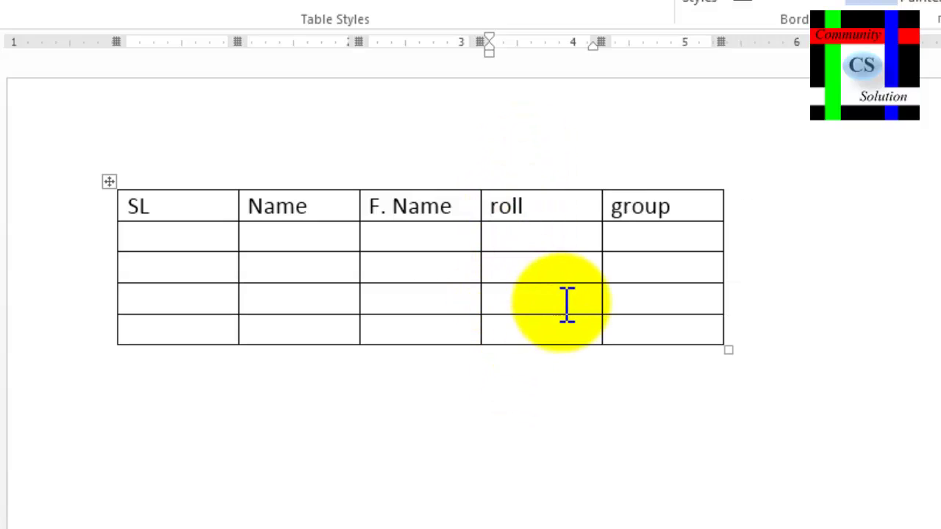
{"action": "left_click_drag", "start_coordinate": [745, 190], "coordinate": [830, 338]}
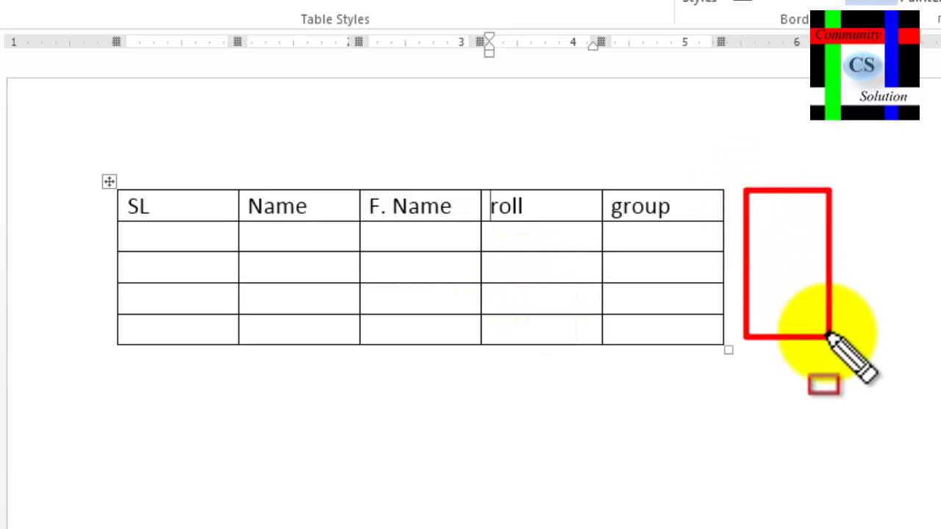
- Stretch the table rightward, widen roll, F. Name and Name, and narrow SL
{"action": "key", "text": "Escape"}
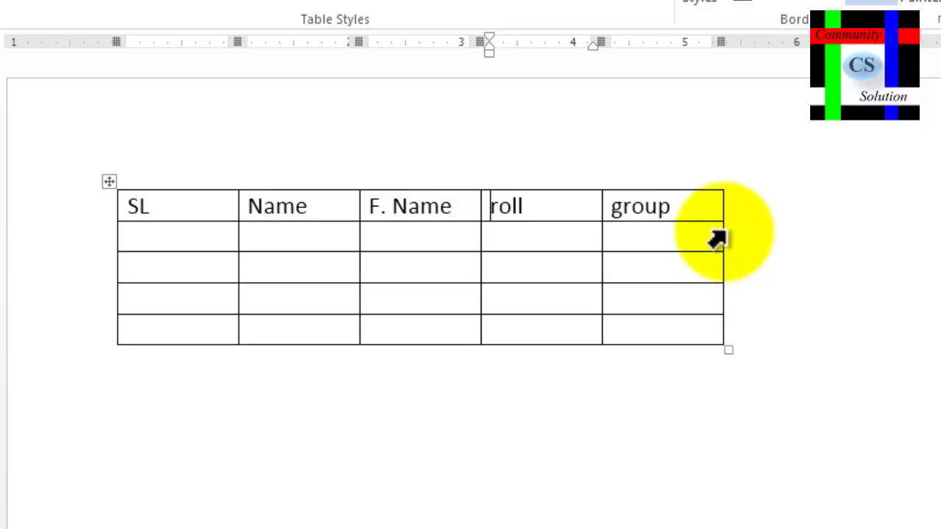
{"action": "left_click_drag", "start_coordinate": [724, 230], "coordinate": [673, 232]}
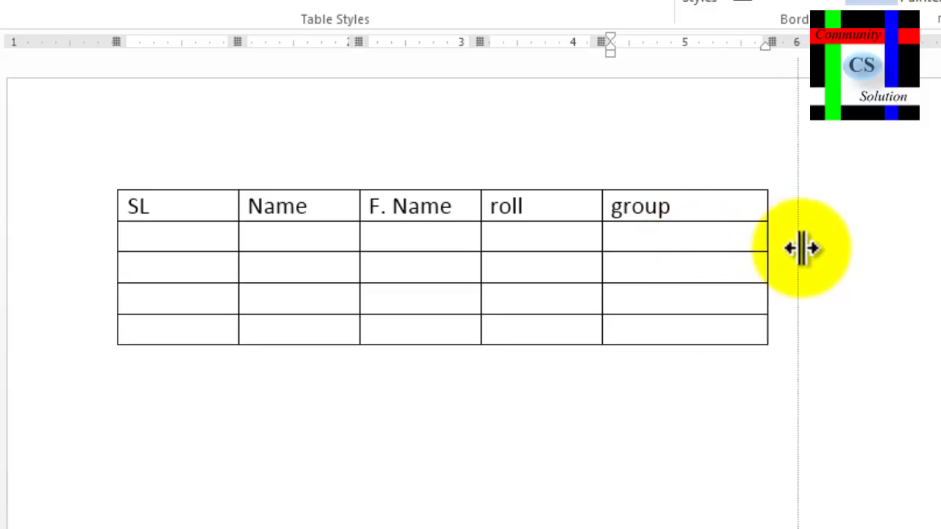
{"action": "left_click_drag", "start_coordinate": [673, 232], "coordinate": [832, 255]}
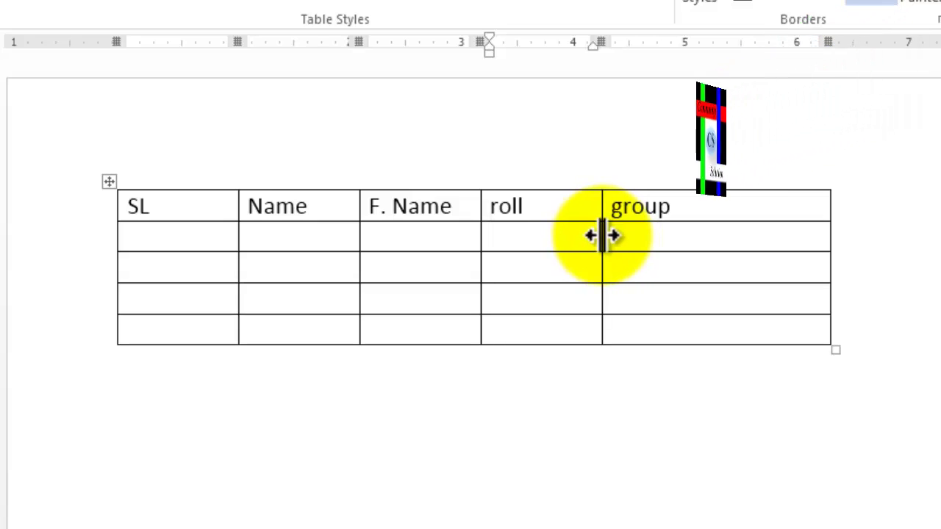
{"action": "left_click_drag", "start_coordinate": [603, 236], "coordinate": [691, 246]}
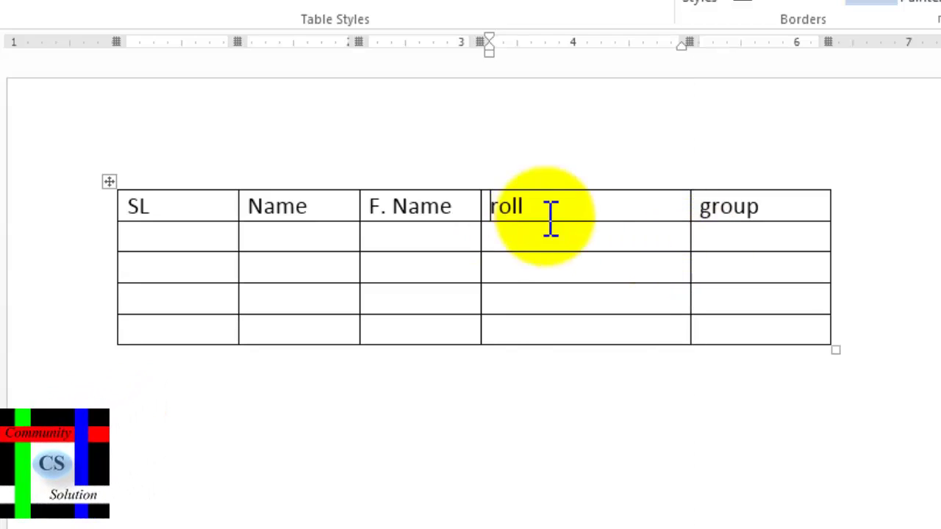
{"action": "left_click_drag", "start_coordinate": [481, 239], "coordinate": [621, 266]}
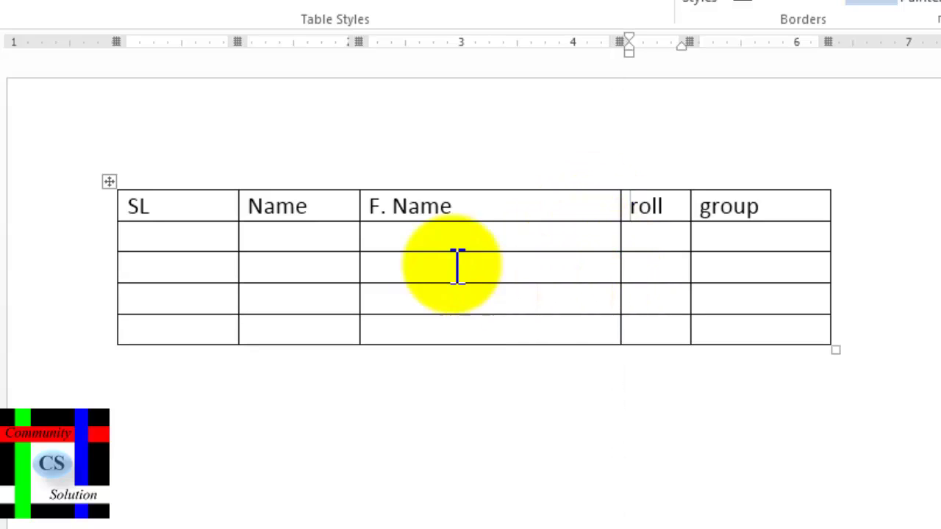
{"action": "left_click_drag", "start_coordinate": [359, 263], "coordinate": [417, 263]}
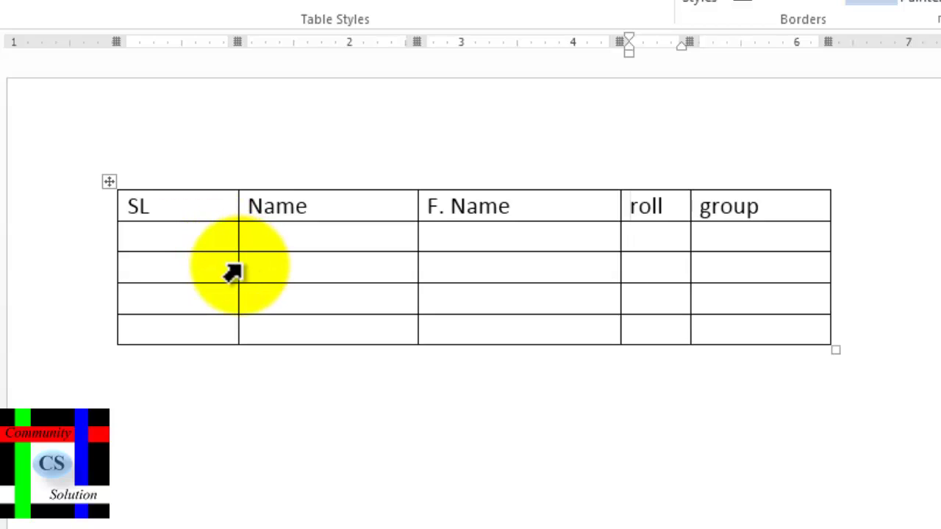
{"action": "left_click_drag", "start_coordinate": [236, 264], "coordinate": [160, 262]}
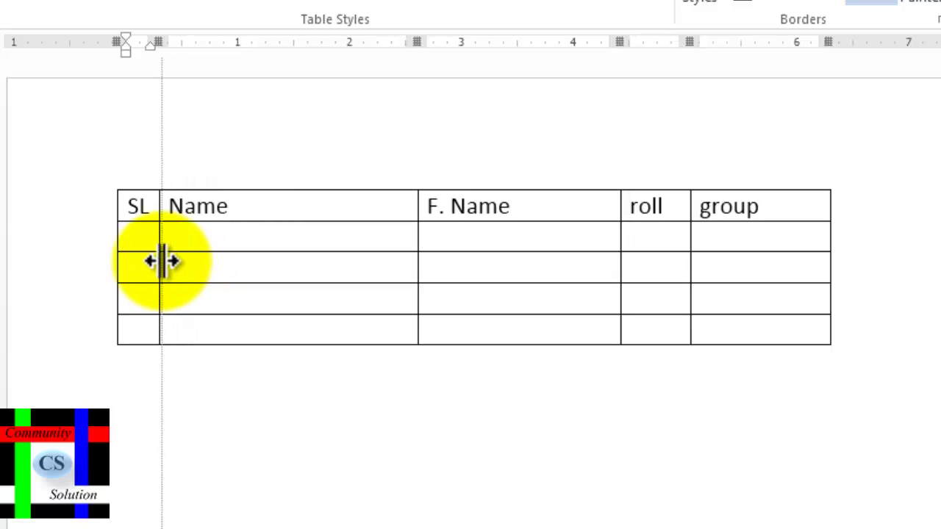
{"action": "left_click_drag", "start_coordinate": [418, 272], "coordinate": [397, 270]}
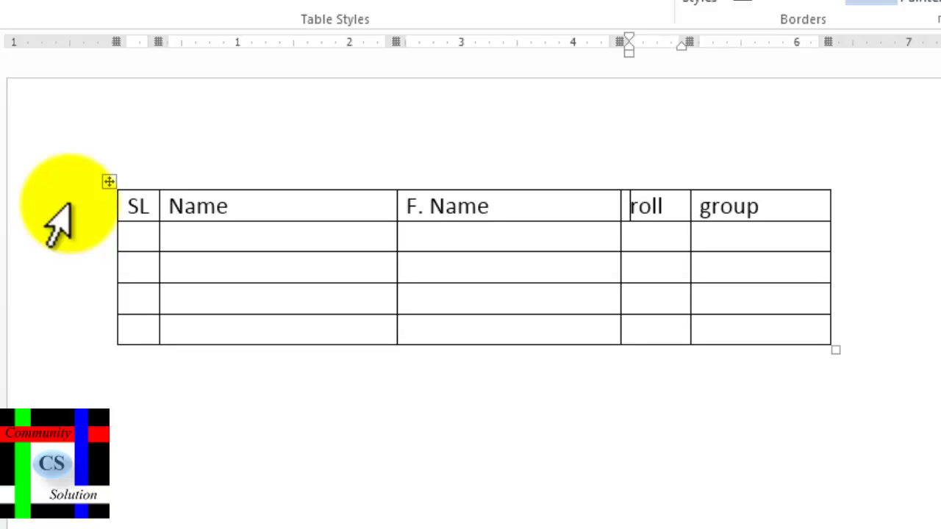
- Enlarge the header row text from size 16 to 20
{"action": "left_click", "coordinate": [71, 204]}
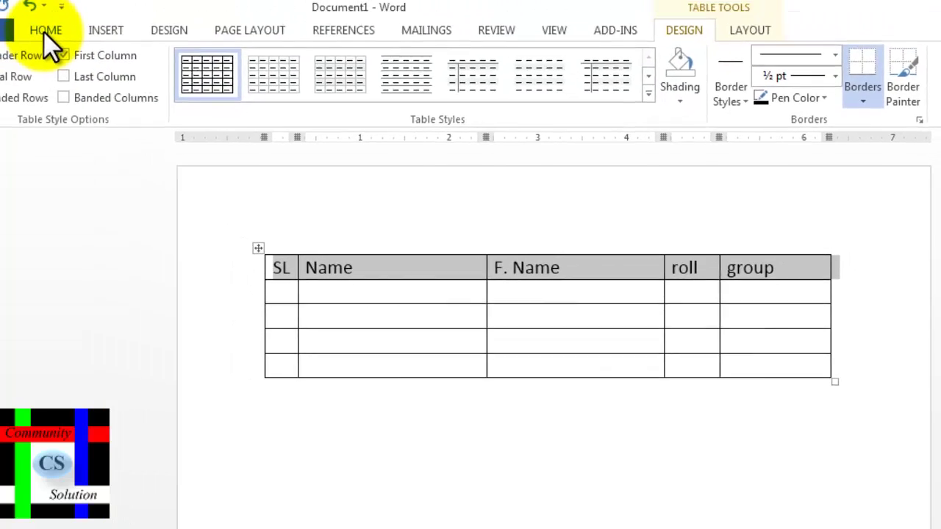
{"action": "left_click", "coordinate": [48, 35]}
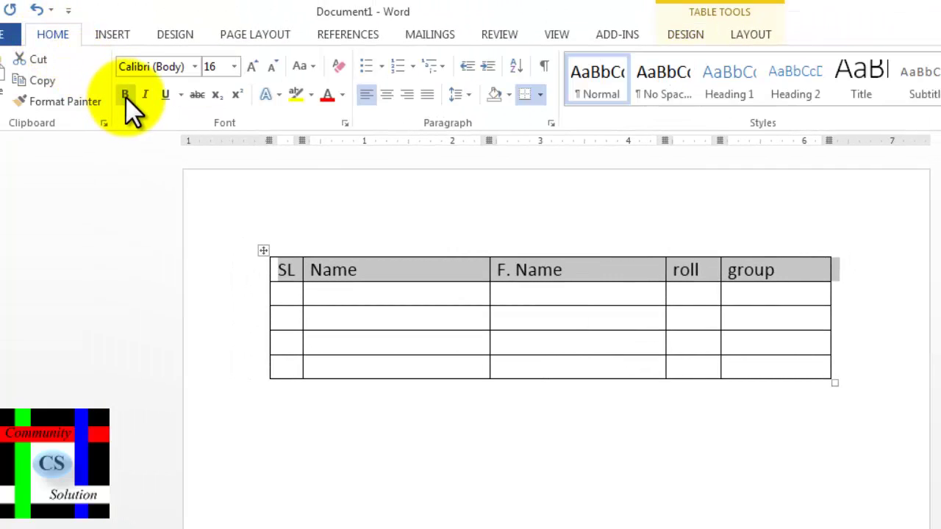
{"action": "left_click", "coordinate": [251, 66]}
{"action": "left_click", "coordinate": [250, 65]}
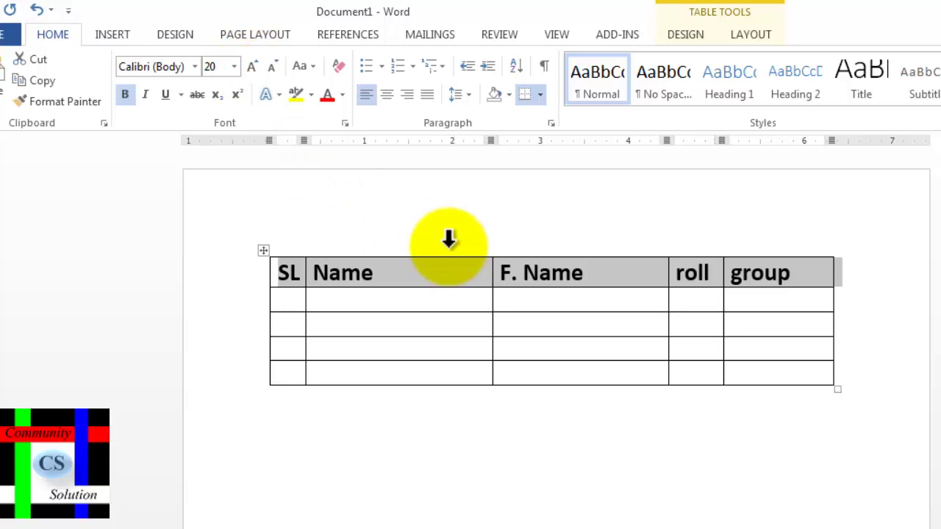
- Change the header row font to Times New Roman
{"action": "left_click", "coordinate": [176, 68]}
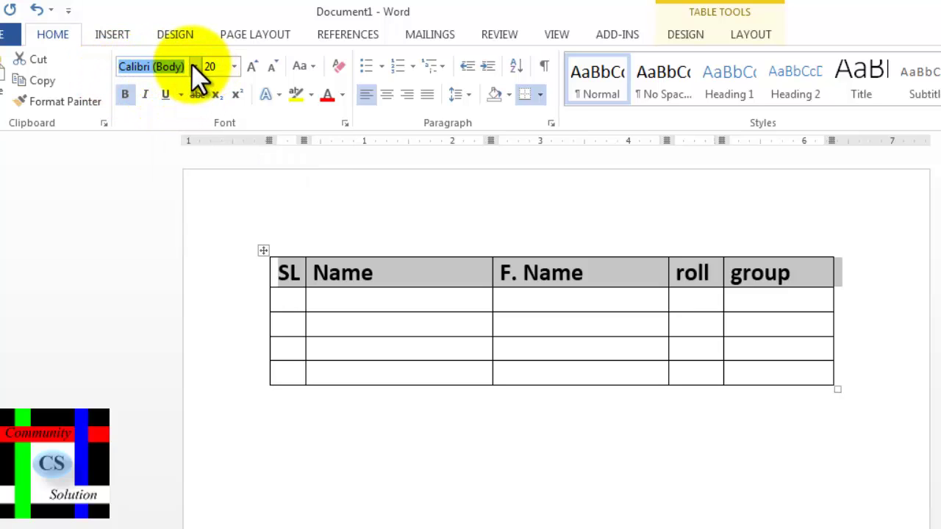
{"action": "left_click", "coordinate": [194, 66]}
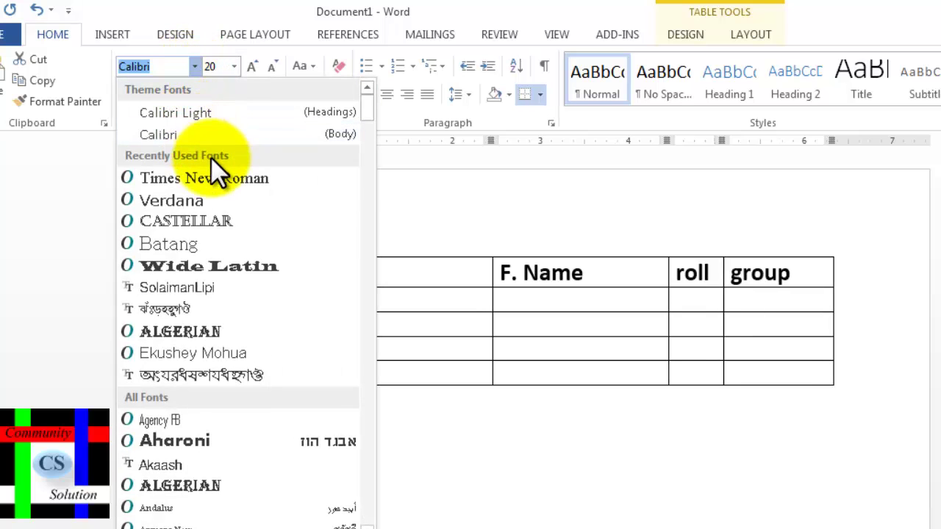
{"action": "scroll", "coordinate": [213, 180], "scroll_direction": "down", "scroll_amount": 2}
{"action": "scroll", "coordinate": [212, 198], "scroll_direction": "down", "scroll_amount": 1}
{"action": "scroll", "coordinate": [213, 233], "scroll_direction": "down", "scroll_amount": 1}
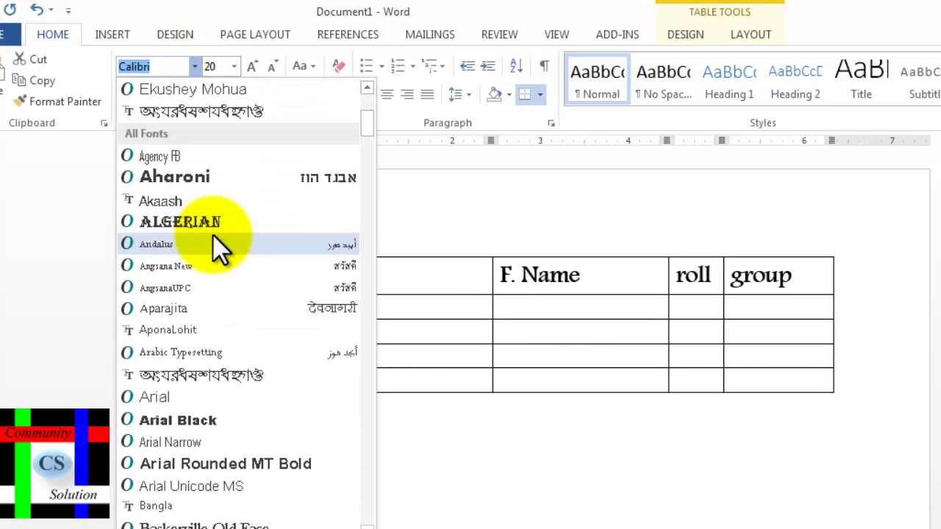
{"action": "scroll", "coordinate": [212, 243], "scroll_direction": "down", "scroll_amount": 2}
{"action": "scroll", "coordinate": [212, 246], "scroll_direction": "down", "scroll_amount": 5}
{"action": "scroll", "coordinate": [212, 249], "scroll_direction": "down", "scroll_amount": 1}
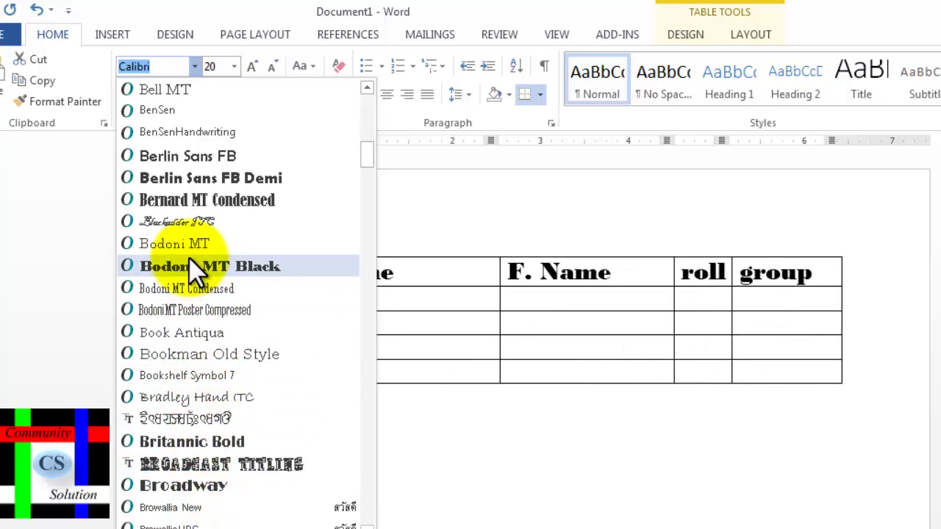
{"action": "scroll", "coordinate": [190, 258], "scroll_direction": "up", "scroll_amount": 3}
{"action": "scroll", "coordinate": [189, 258], "scroll_direction": "up", "scroll_amount": 2}
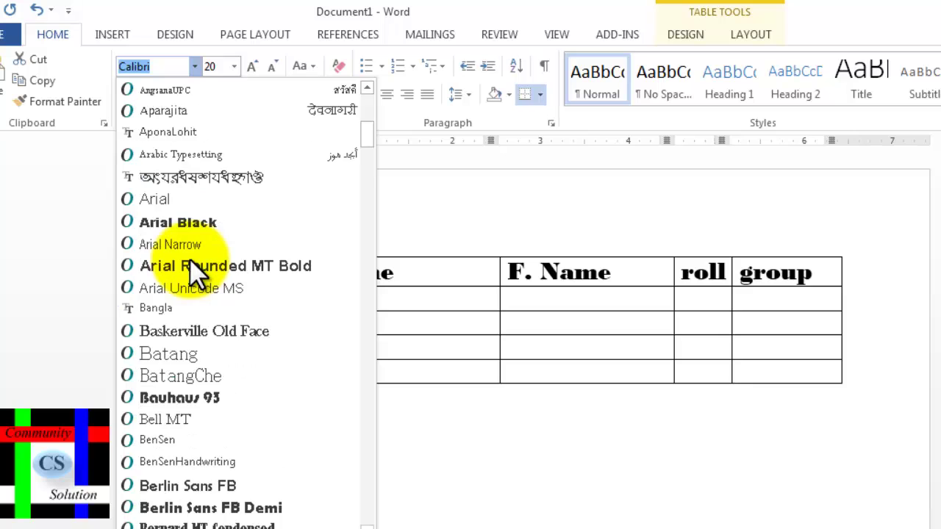
{"action": "scroll", "coordinate": [189, 259], "scroll_direction": "up", "scroll_amount": 4}
{"action": "scroll", "coordinate": [189, 259], "scroll_direction": "up", "scroll_amount": 3}
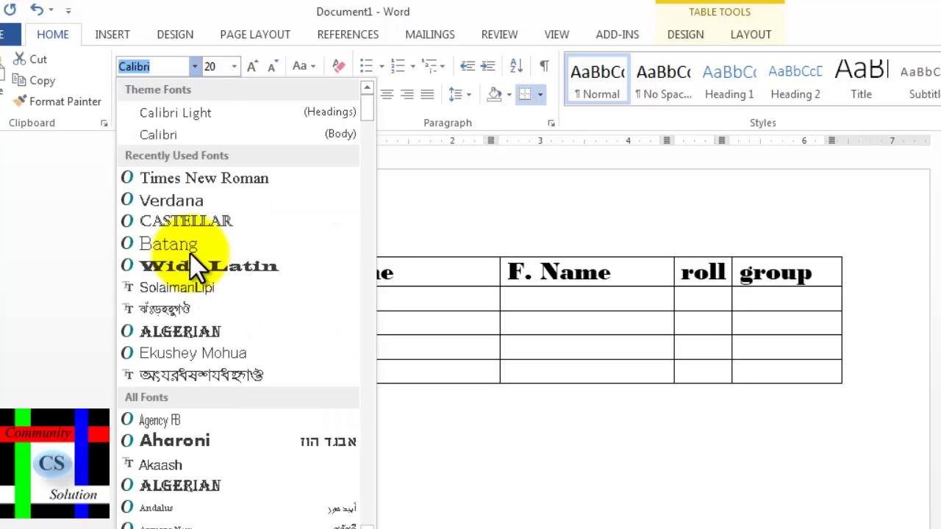
{"action": "left_click", "coordinate": [205, 178]}
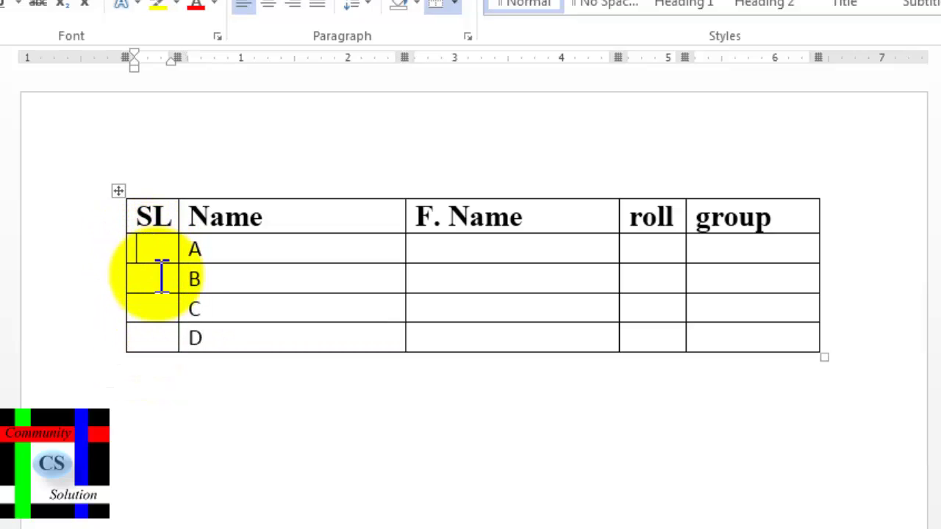
- Type serial numbers into the SL cells beside names A, B, C and D
{"action": "type", "text": "1"}
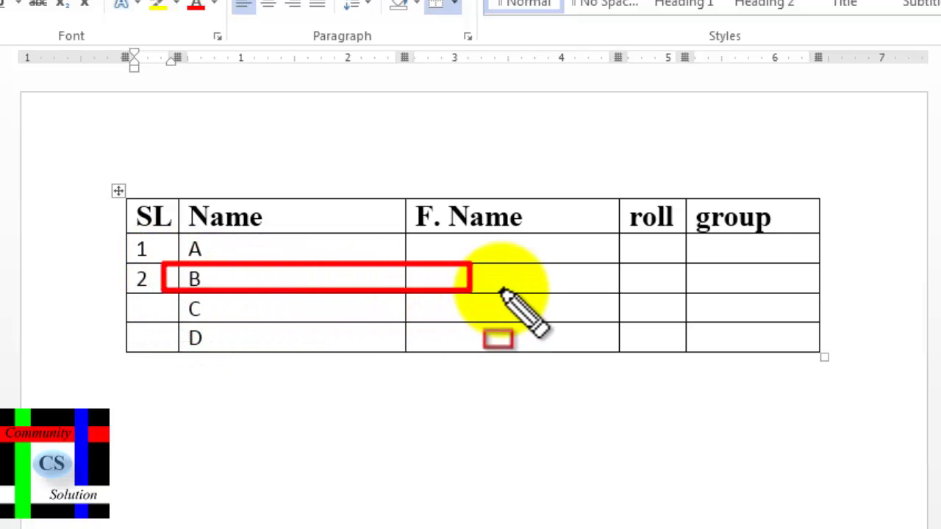
{"action": "left_click_drag", "start_coordinate": [500, 292], "coordinate": [806, 291]}
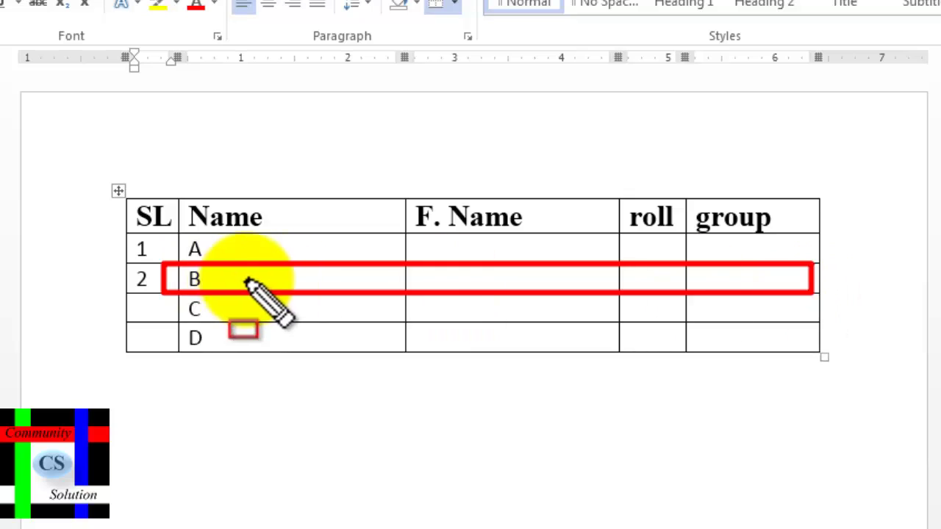
{"action": "left_click_drag", "start_coordinate": [177, 298], "coordinate": [522, 320]}
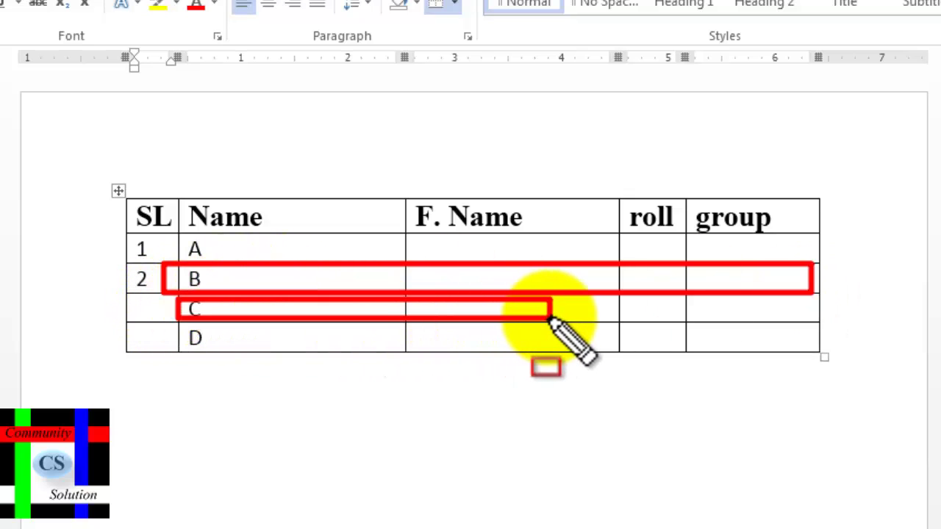
{"action": "mouse_move", "coordinate": [129, 234]}
{"action": "left_mouse_down"}
{"action": "mouse_move", "coordinate": [163, 366]}
{"action": "mouse_move", "coordinate": [158, 425]}
{"action": "left_mouse_up"}
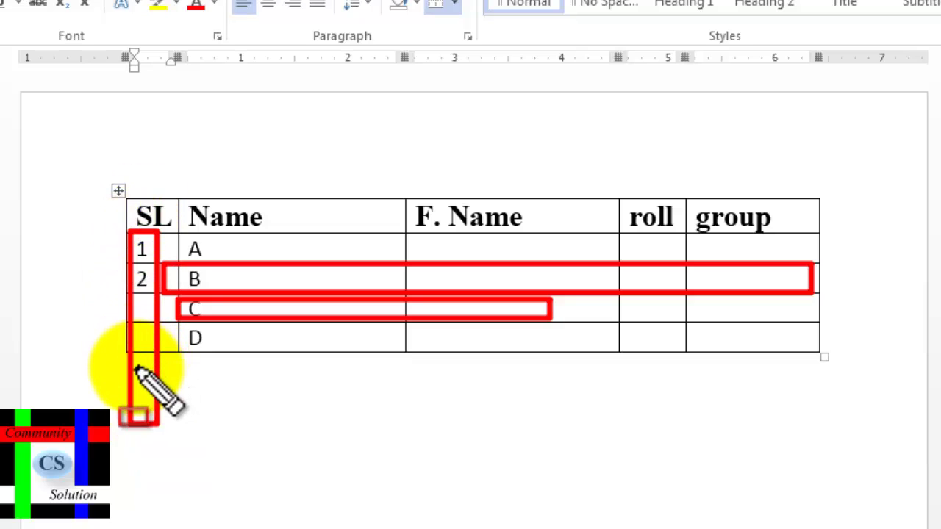
{"action": "key", "text": "Escape"}
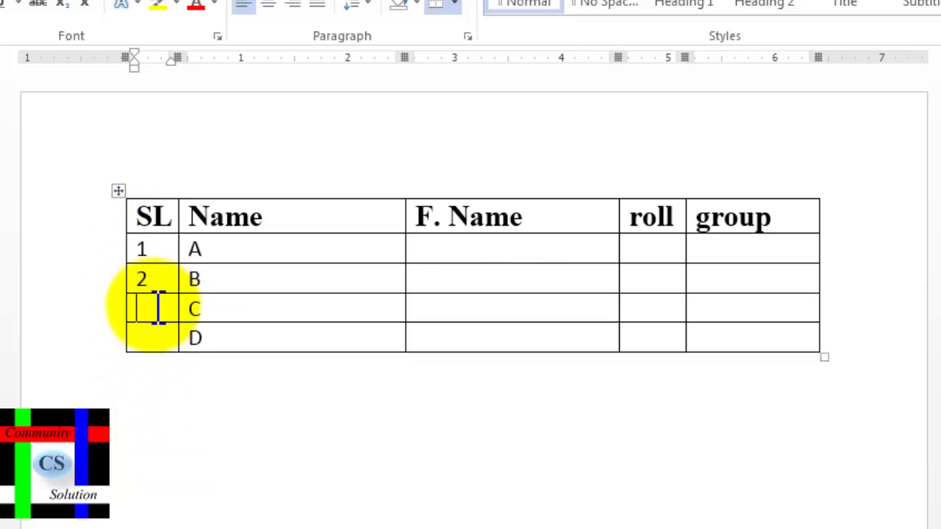
{"action": "type", "text": "3"}
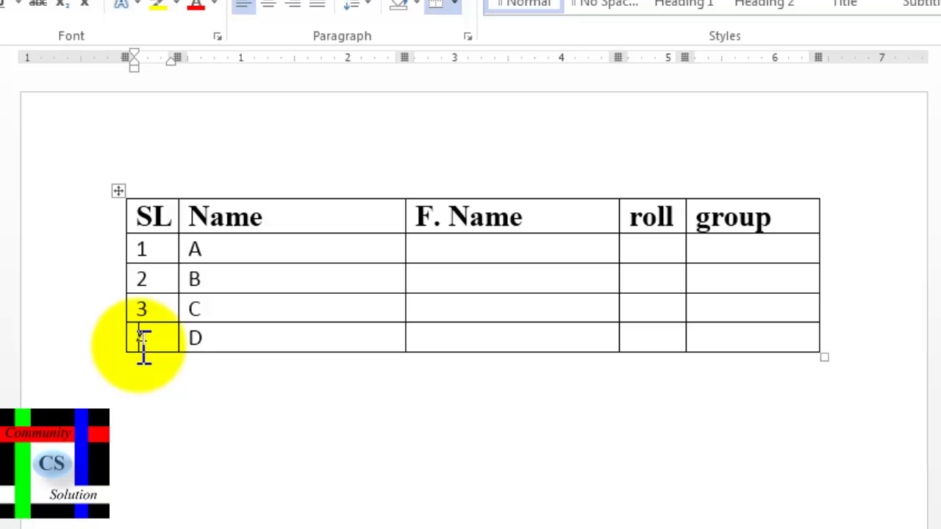
{"action": "type", "text": "4"}
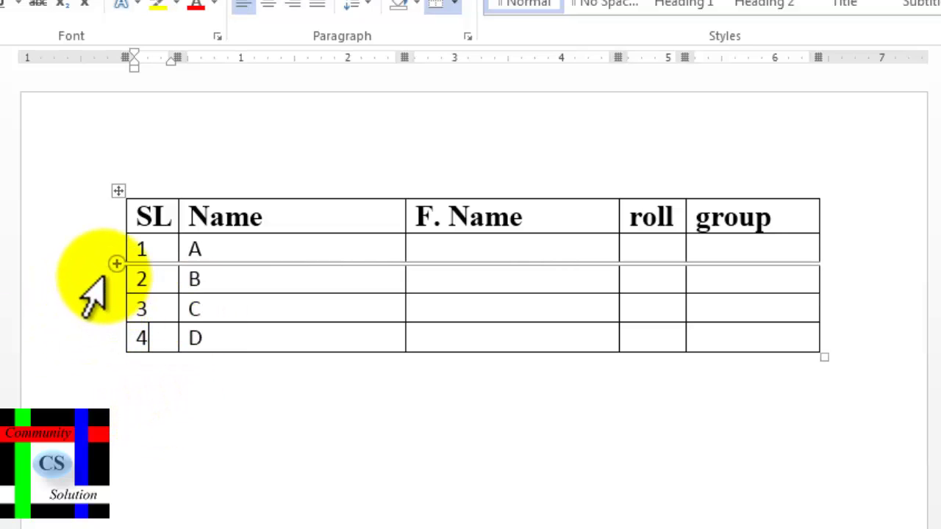
- Delete row B, leaving rows numbered 1, 3 and 4 beside A, C and D
{"action": "left_click", "coordinate": [82, 279]}
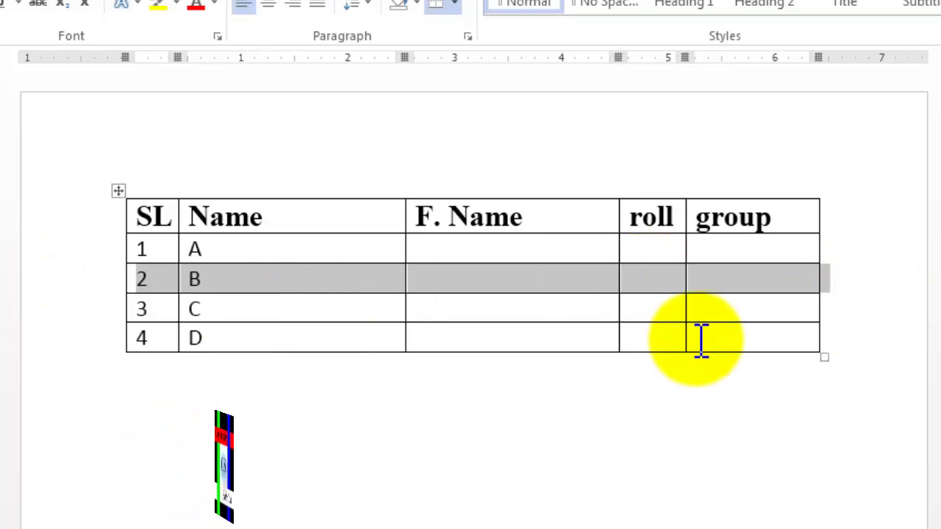
{"action": "key", "text": "BackSpace"}
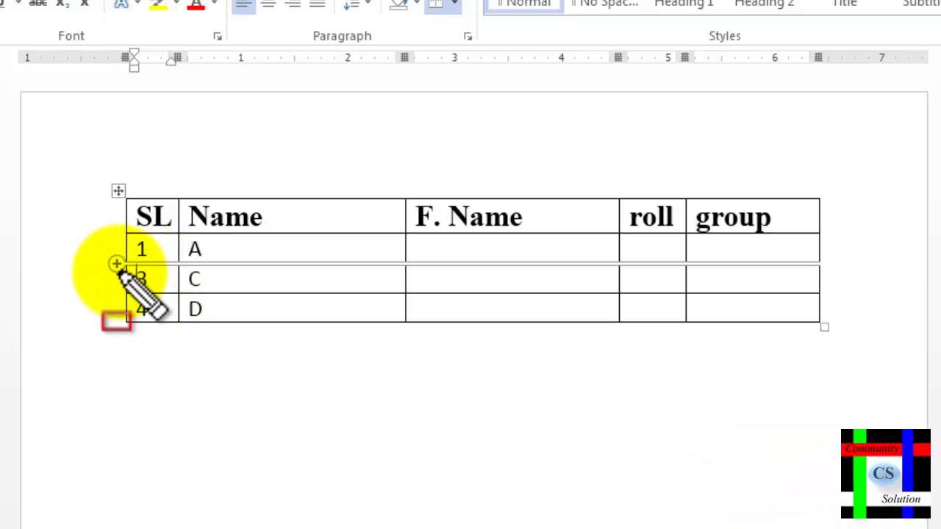
{"action": "mouse_move", "coordinate": [115, 263]}
{"action": "left_mouse_down"}
{"action": "mouse_move", "coordinate": [155, 348]}
{"action": "mouse_move", "coordinate": [153, 338]}
{"action": "left_mouse_up"}
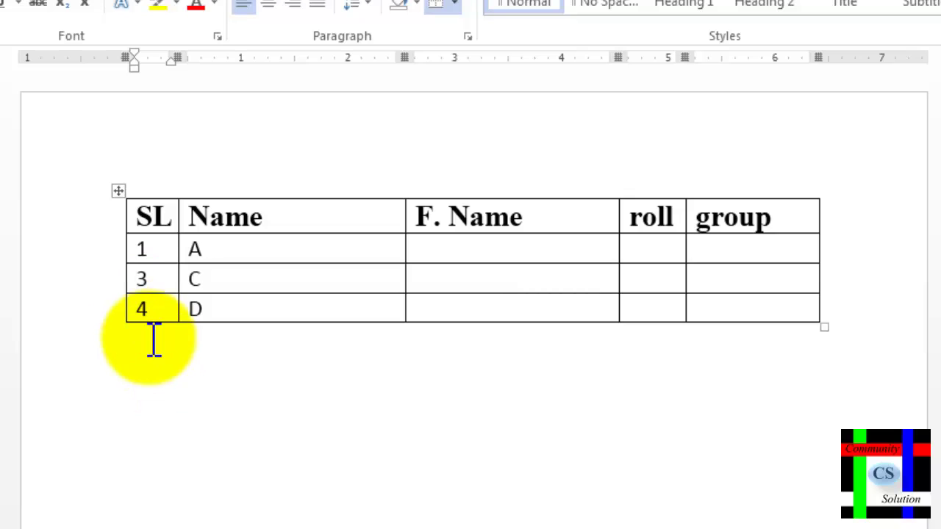
- Erase the typed SL numbers and select the SL cells of rows A, C and D
{"action": "left_click", "coordinate": [171, 281]}
{"action": "key", "text": "BackSpace"}
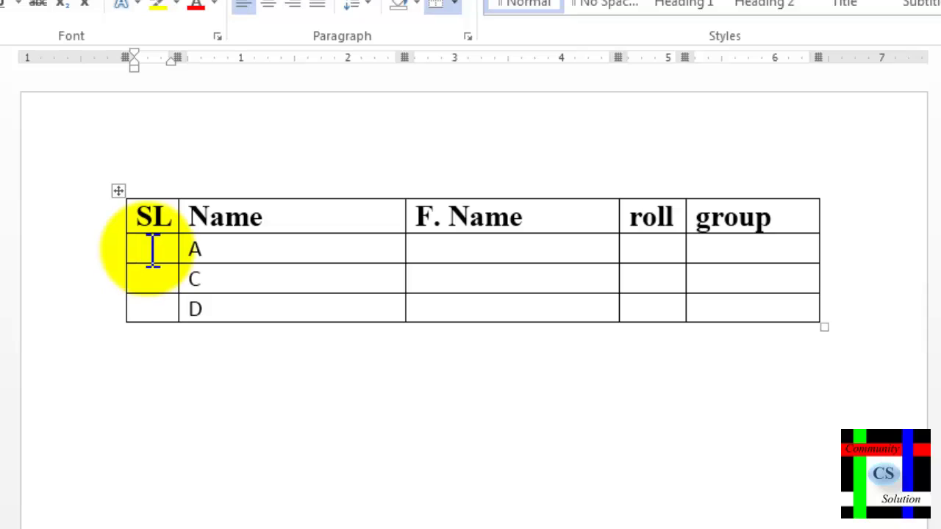
{"action": "left_click_drag", "start_coordinate": [152, 250], "coordinate": [157, 316]}
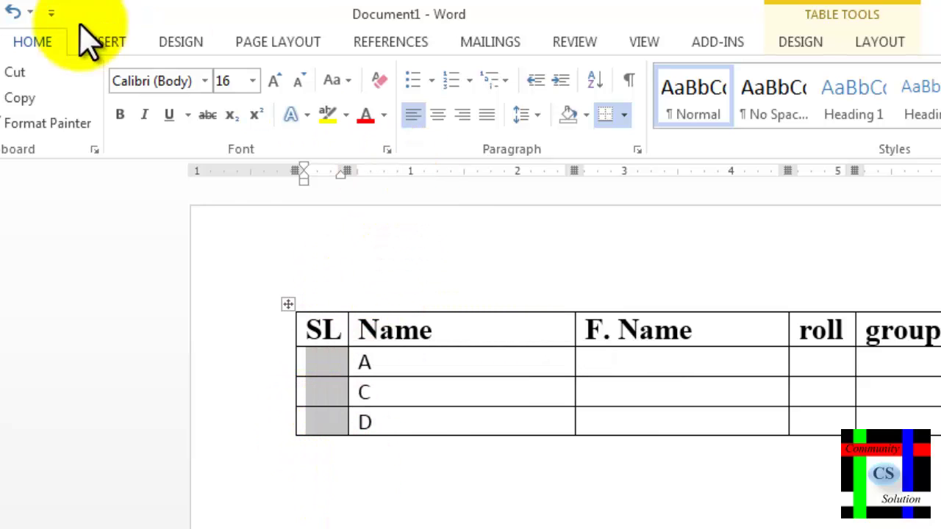
- Apply 1., 2., 3. numbering to the SL cells and add a numbered row after D
{"action": "left_click", "coordinate": [468, 81]}
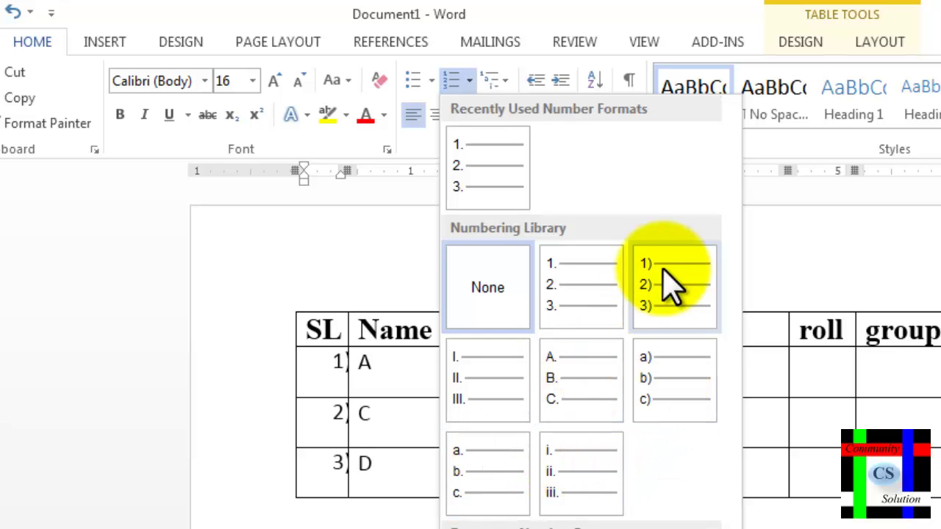
{"action": "left_click", "coordinate": [577, 294]}
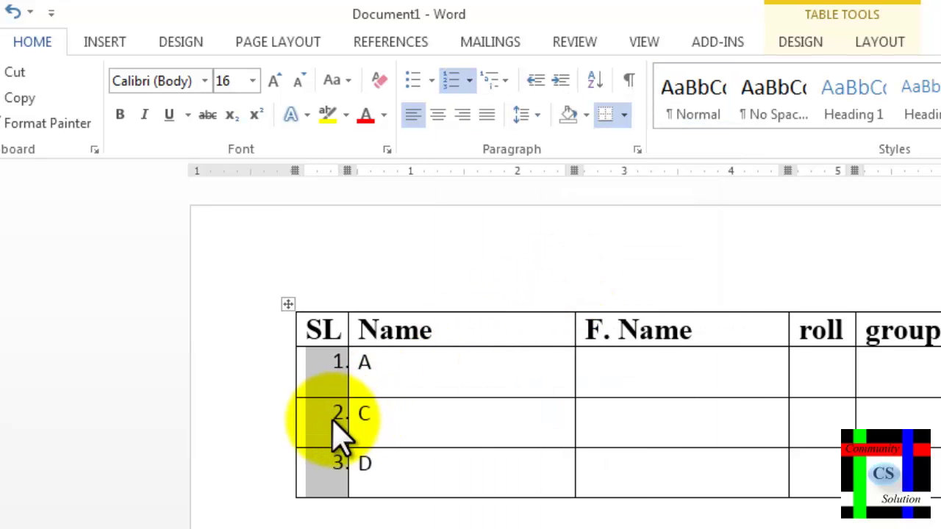
{"action": "left_click", "coordinate": [436, 469]}
{"action": "scroll", "coordinate": [434, 470], "scroll_direction": "down", "scroll_amount": 2, "text": "ctrl"}
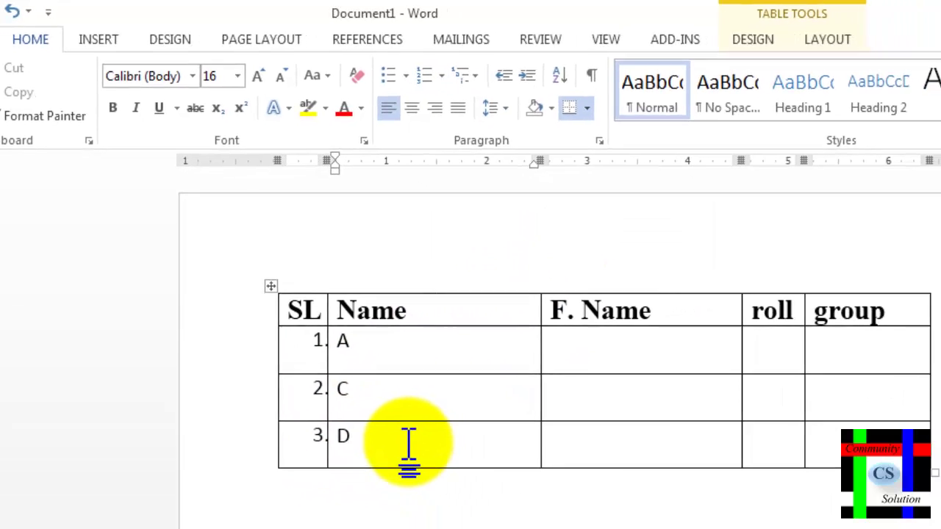
{"action": "key", "text": "Tab"}
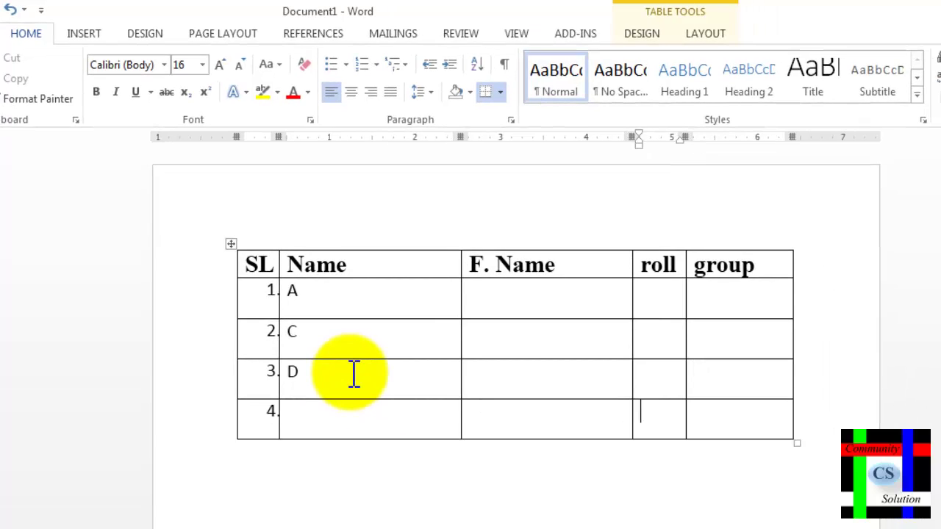
- Add another numbered row, then delete the selected row so the numbering updates
{"action": "key", "text": "Tab"}
{"action": "key", "text": "Tab"}
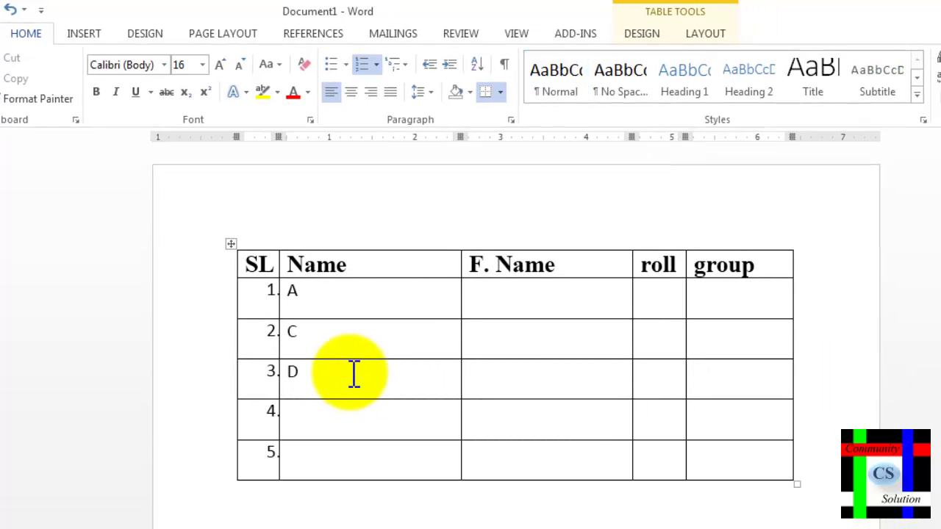
{"action": "key", "text": "Tab"}
{"action": "key", "text": "Tab"}
{"action": "key", "text": "Tab"}
{"action": "key", "text": "Tab"}
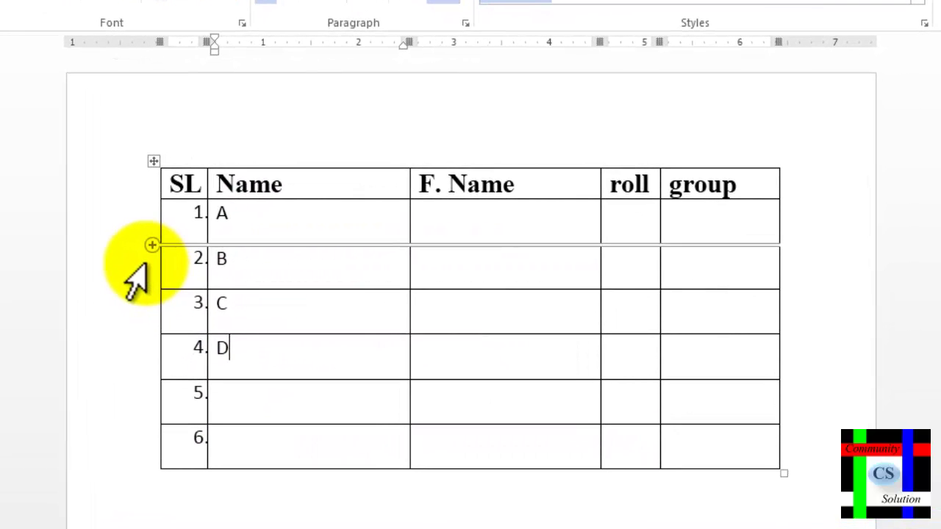
{"action": "left_click", "coordinate": [125, 266]}
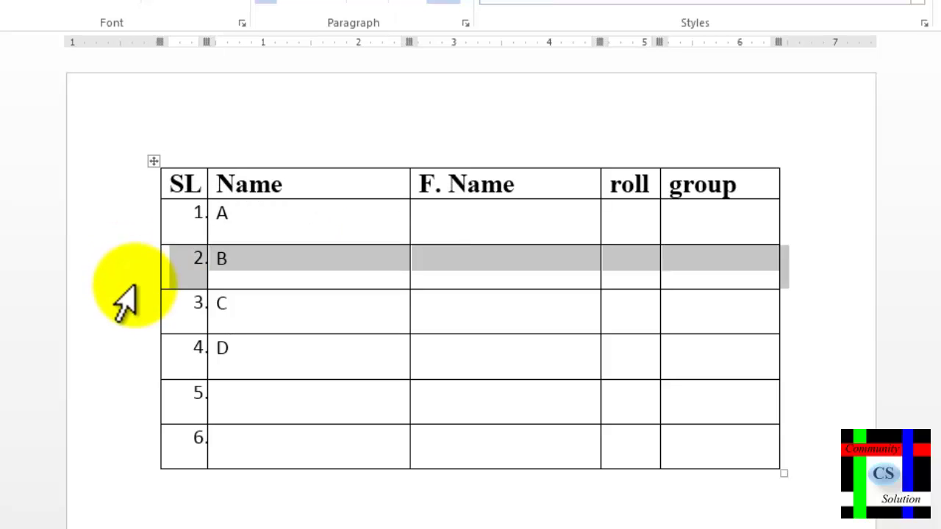
{"action": "key", "text": "BackSpace"}
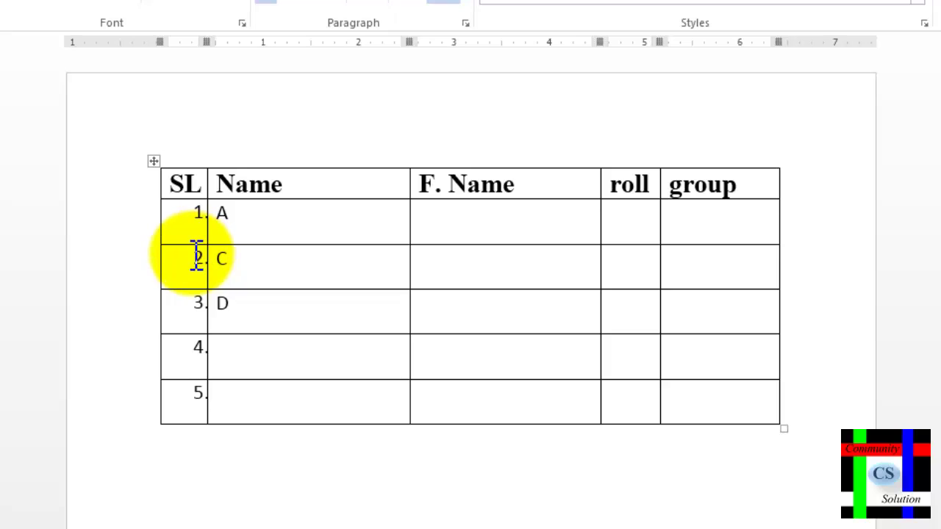
{"action": "left_click", "coordinate": [192, 202]}
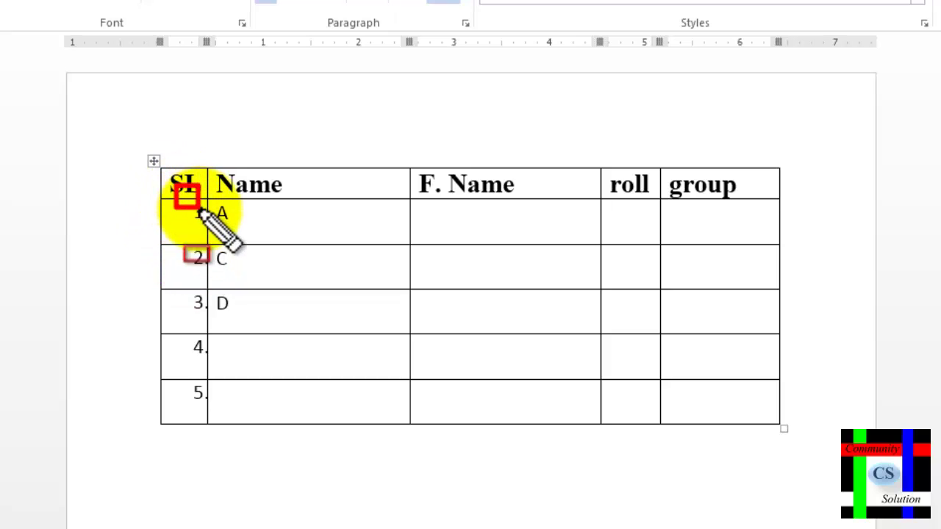
{"action": "mouse_move", "coordinate": [173, 237]}
{"action": "left_mouse_down"}
{"action": "mouse_move", "coordinate": [212, 278]}
{"action": "mouse_move", "coordinate": [224, 316]}
{"action": "left_mouse_up"}
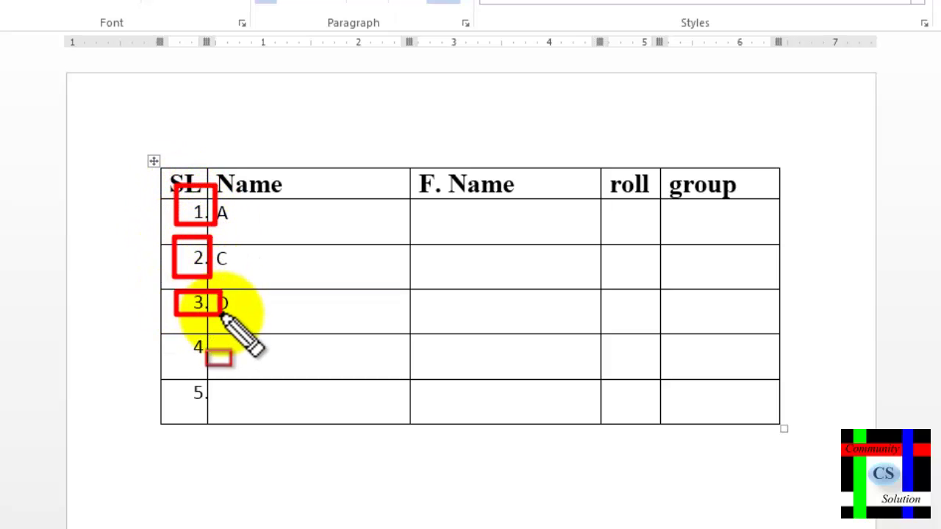
{"action": "left_click_drag", "start_coordinate": [164, 372], "coordinate": [215, 422]}
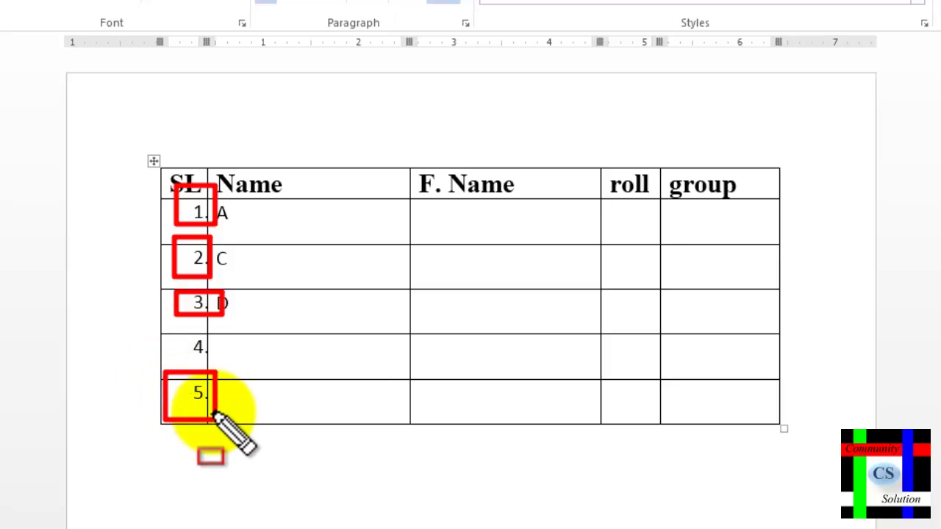
{"action": "key", "text": "Escape"}
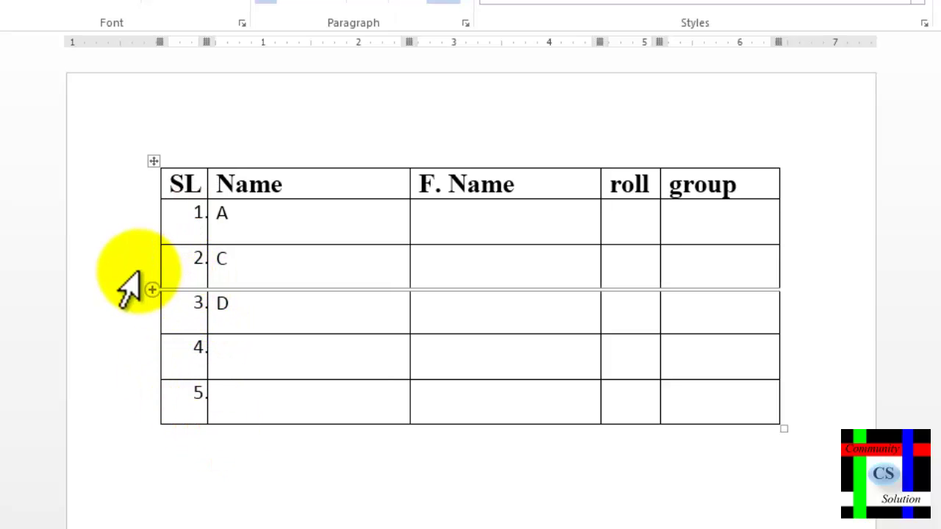
- Delete the empty fourth row from the table
{"action": "left_click", "coordinate": [129, 368]}
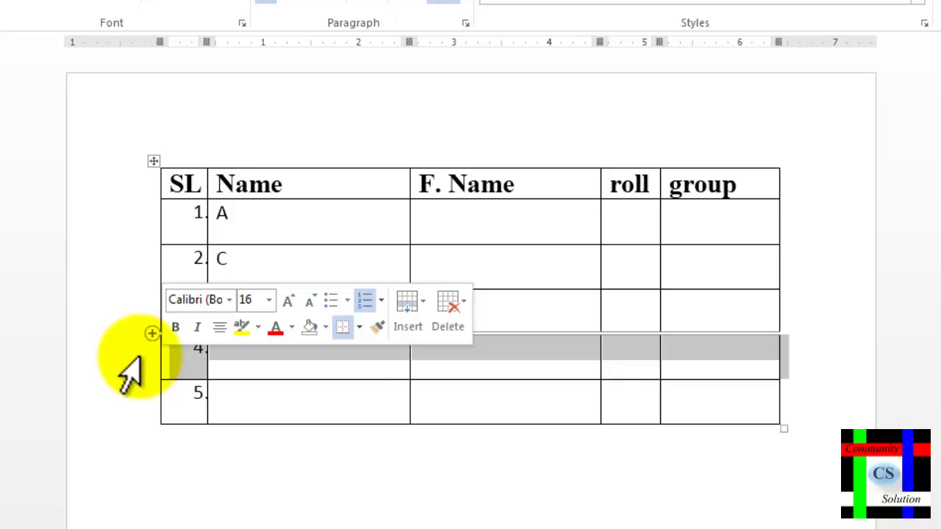
{"action": "key", "text": "BackSpace"}
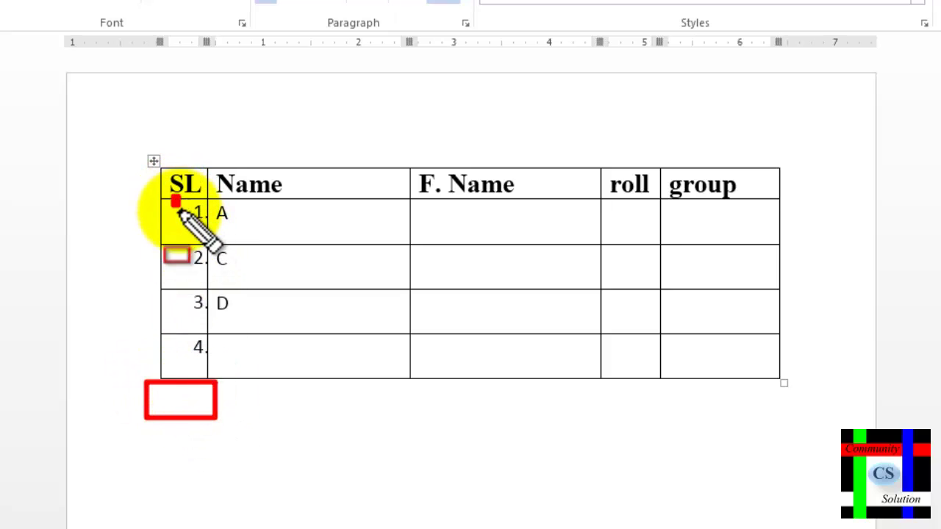
{"action": "mouse_move", "coordinate": [177, 199]}
{"action": "left_mouse_down"}
{"action": "mouse_move", "coordinate": [207, 369]}
{"action": "mouse_move", "coordinate": [386, 427]}
{"action": "left_mouse_up"}
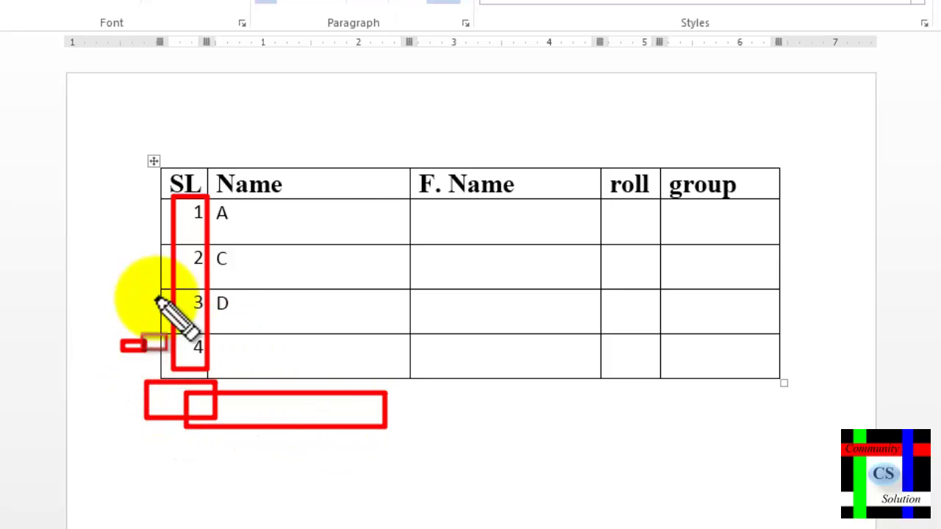
{"action": "left_click_drag", "start_coordinate": [247, 260], "coordinate": [554, 281]}
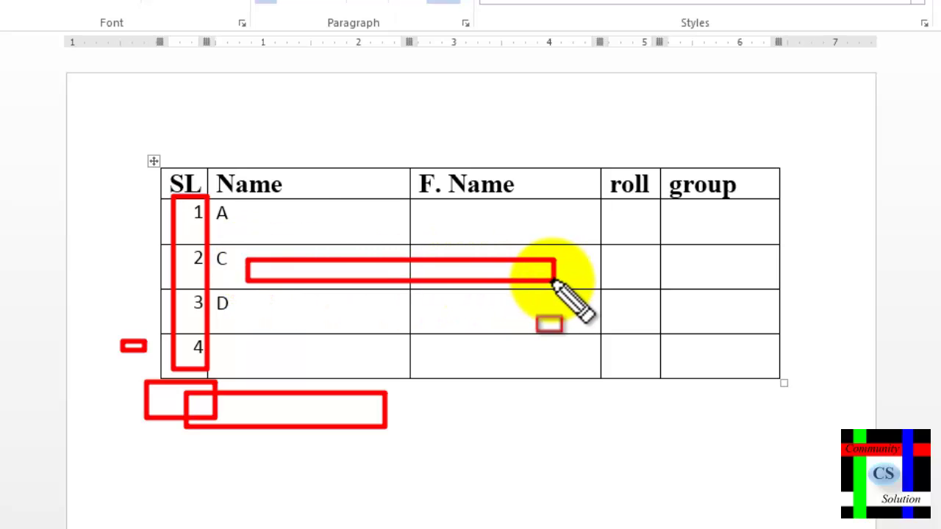
{"action": "key", "text": "Escape"}
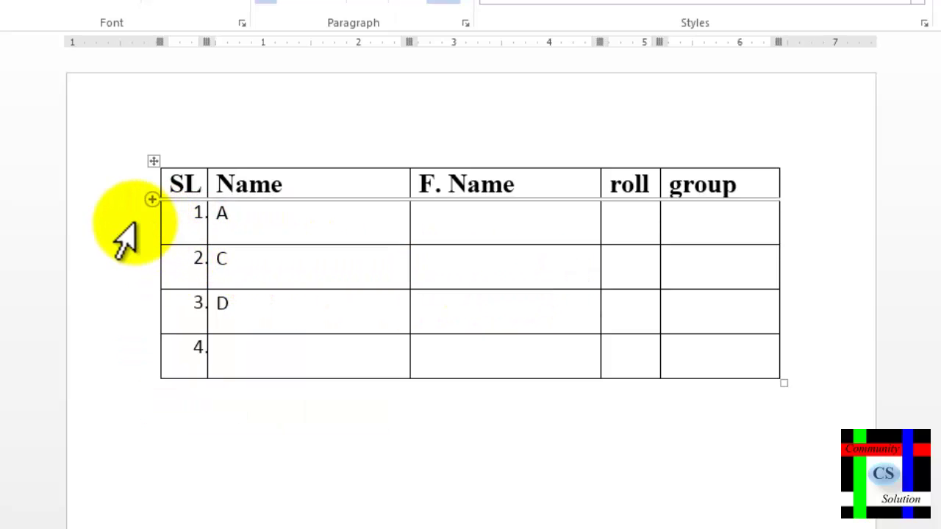
- Delete the row containing A, leaving 1. C, 2. D and an empty 3
{"action": "mouse_move", "coordinate": [147, 236]}
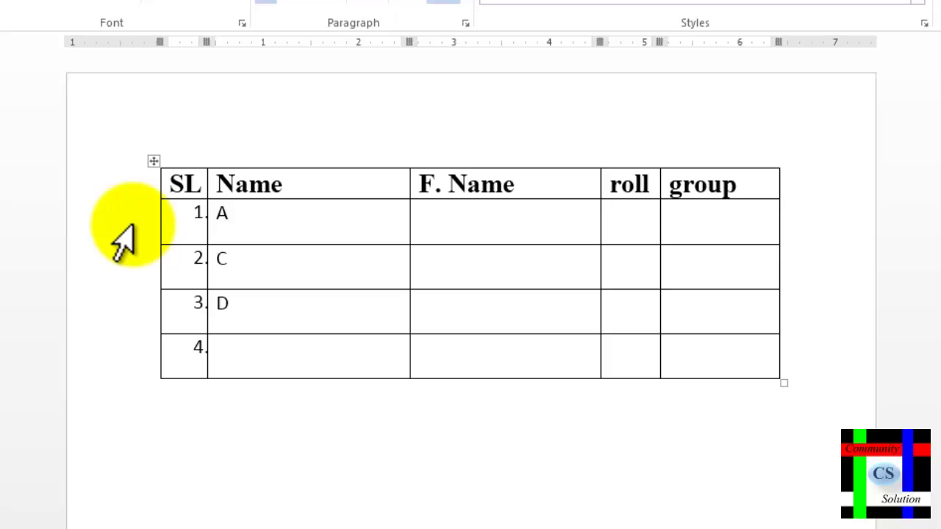
{"action": "left_click", "coordinate": [130, 227]}
{"action": "key", "text": "BackSpace"}
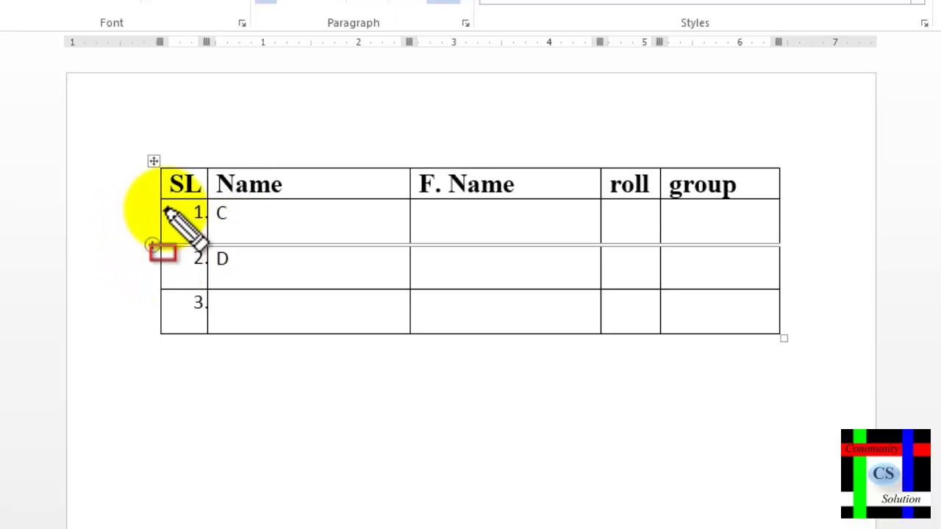
{"action": "left_click_drag", "start_coordinate": [164, 203], "coordinate": [209, 325]}
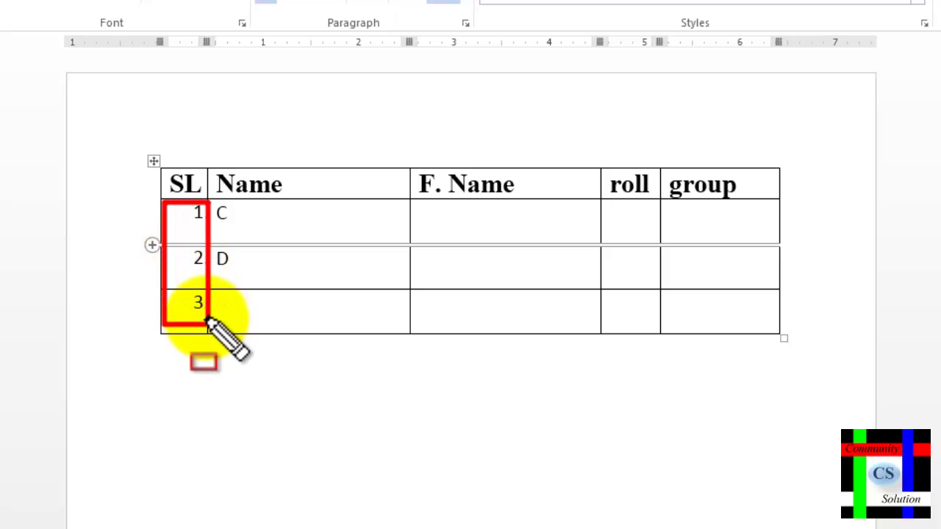
{"action": "key", "text": "Escape"}
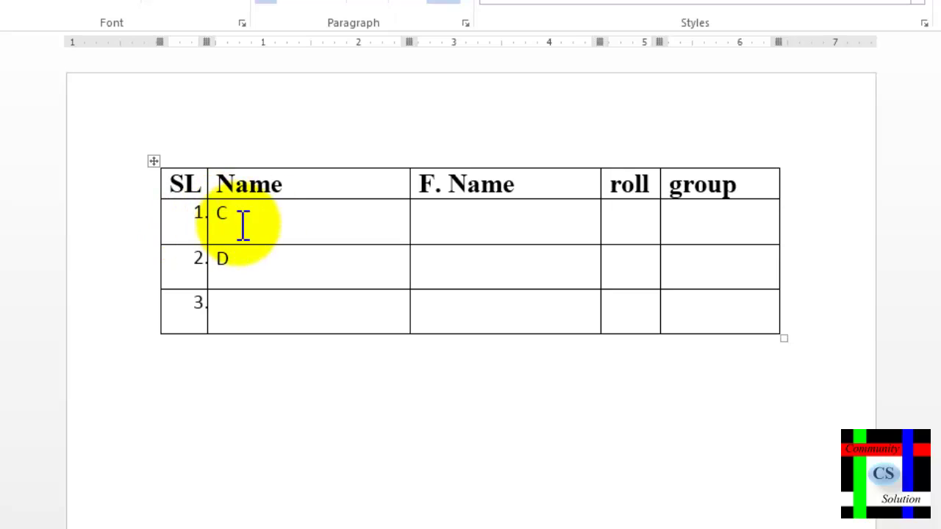
- Replace C with HA in the first Name cell and fill in the student rows
{"action": "left_click", "coordinate": [295, 230]}
{"action": "key", "text": "BackSpace"}
{"action": "type", "text": "HASNA"}
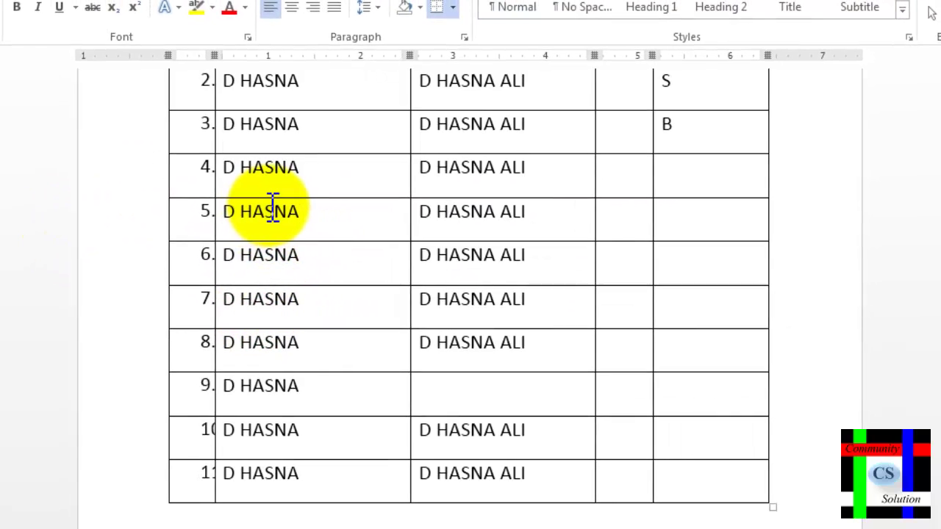
{"action": "scroll", "coordinate": [215, 334], "scroll_direction": "down", "scroll_amount": 1}
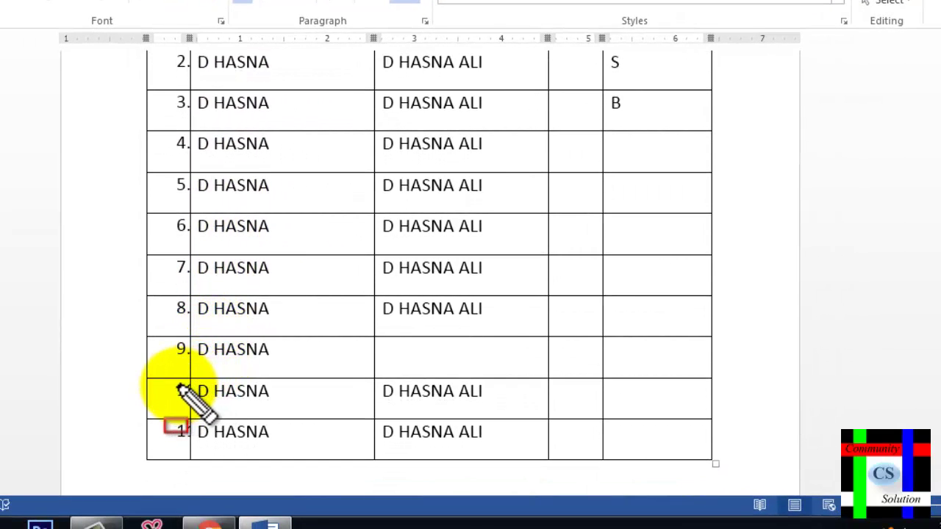
{"action": "left_click_drag", "start_coordinate": [162, 373], "coordinate": [218, 406]}
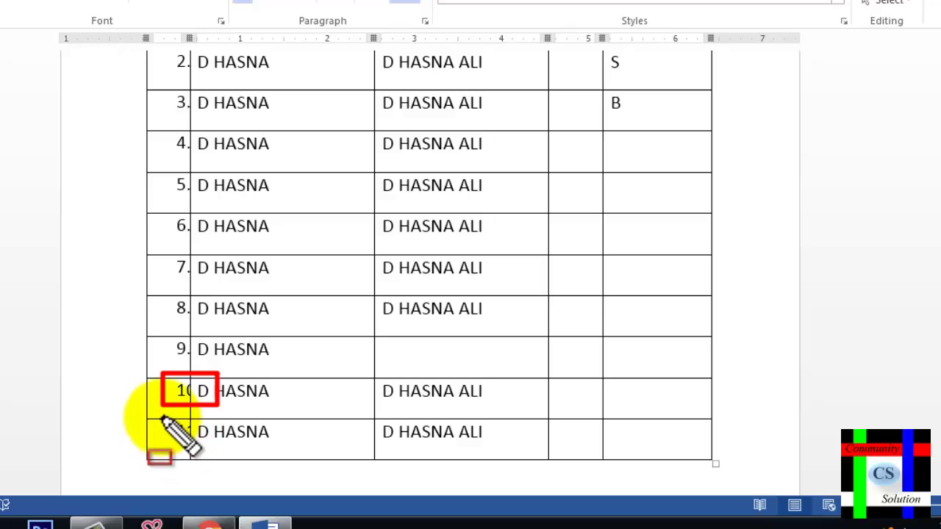
{"action": "left_click_drag", "start_coordinate": [164, 417], "coordinate": [228, 444]}
- Drag the SL/Name border right so two-digit serial numbers like 10 fit
{"action": "scroll", "coordinate": [217, 368], "scroll_direction": "up", "scroll_amount": 2}
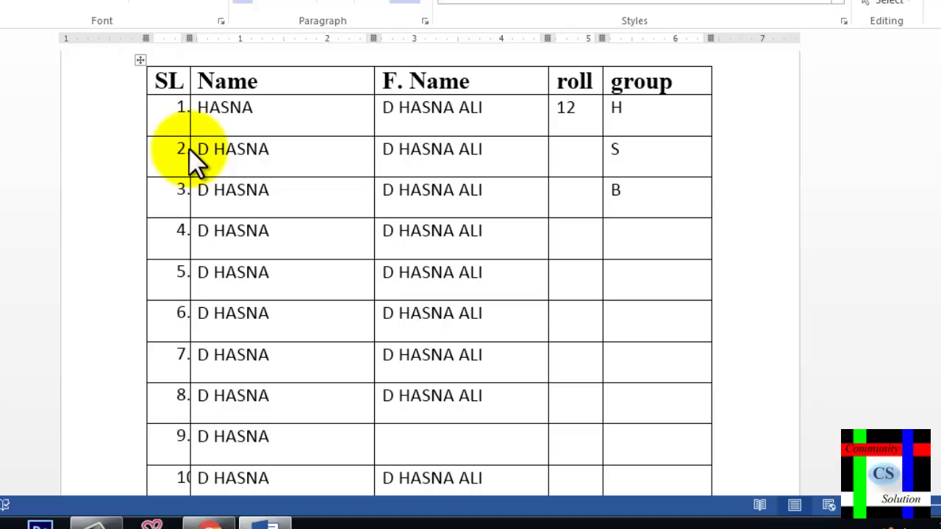
{"action": "mouse_move", "coordinate": [189, 148]}
{"action": "left_mouse_down"}
{"action": "mouse_move", "coordinate": [216, 153]}
{"action": "mouse_move", "coordinate": [200, 152]}
{"action": "left_mouse_up"}
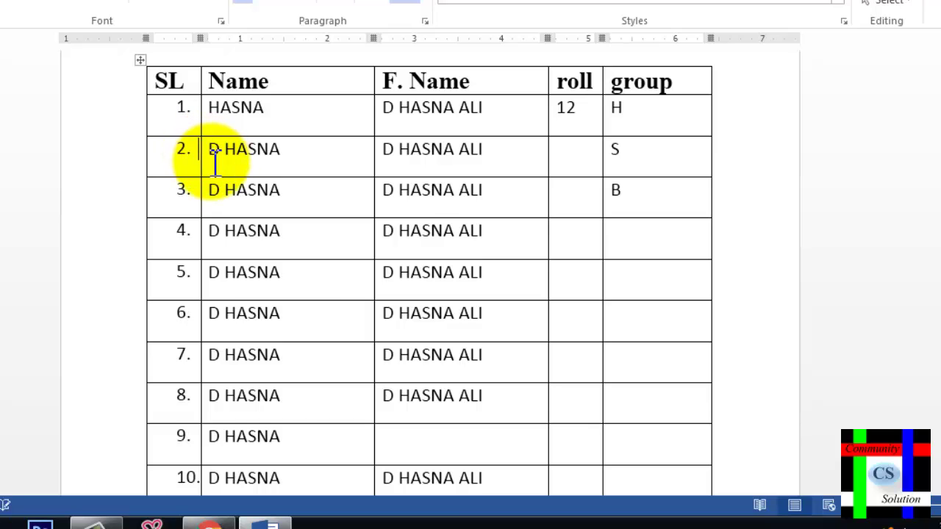
{"action": "scroll", "coordinate": [210, 151], "scroll_direction": "up", "scroll_amount": 1}
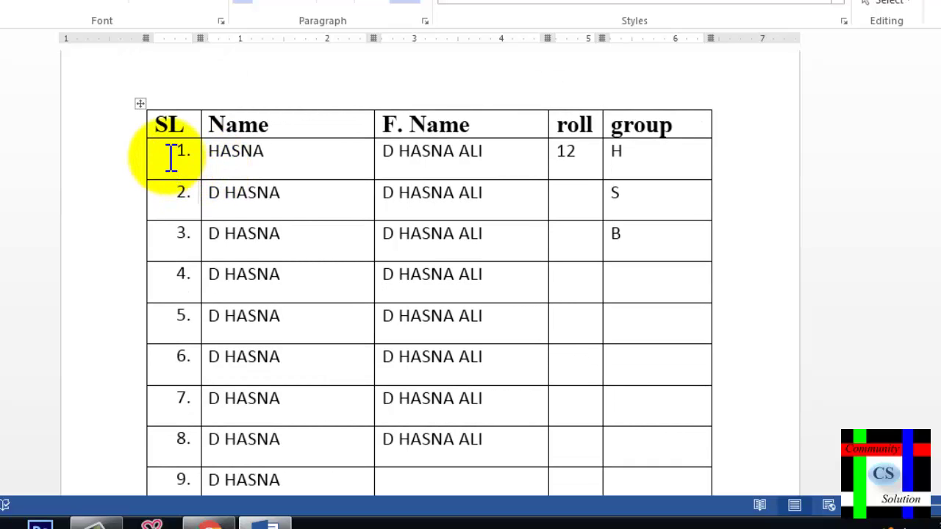
- Drag the SL column's right border leftward to narrow the column
{"action": "left_click_drag", "start_coordinate": [152, 144], "coordinate": [161, 204]}
{"action": "left_click_drag", "start_coordinate": [173, 131], "coordinate": [195, 334]}
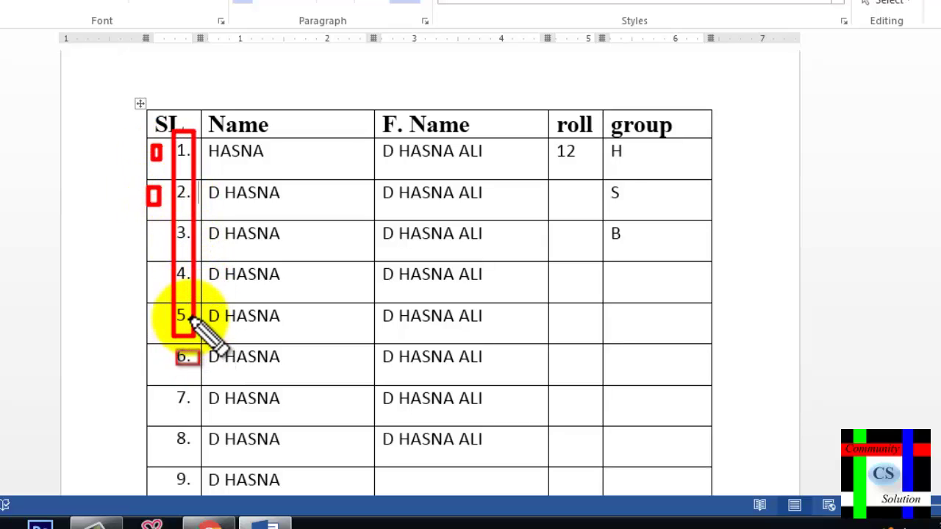
{"action": "key", "text": "Escape"}
{"action": "left_click", "coordinate": [182, 149]}
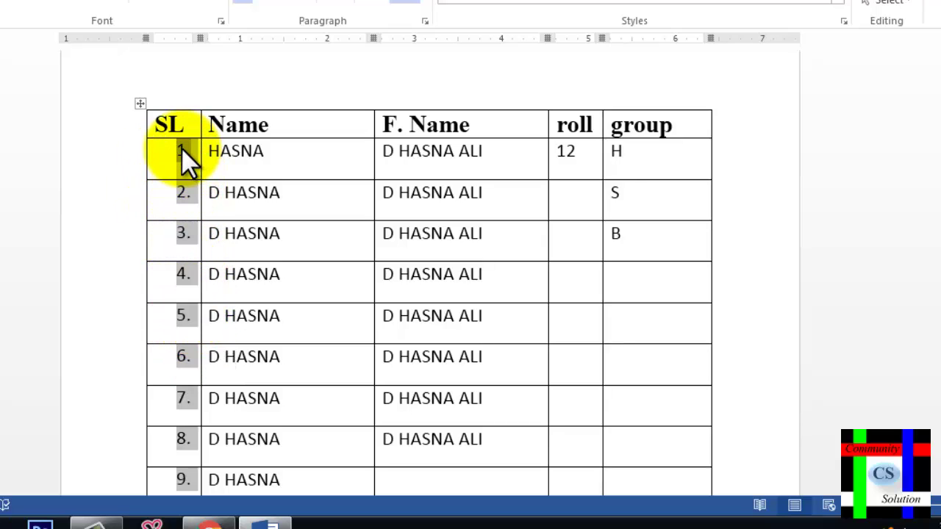
{"action": "scroll", "coordinate": [183, 153], "scroll_direction": "down", "scroll_amount": 1}
{"action": "scroll", "coordinate": [182, 154], "scroll_direction": "down", "scroll_amount": 3}
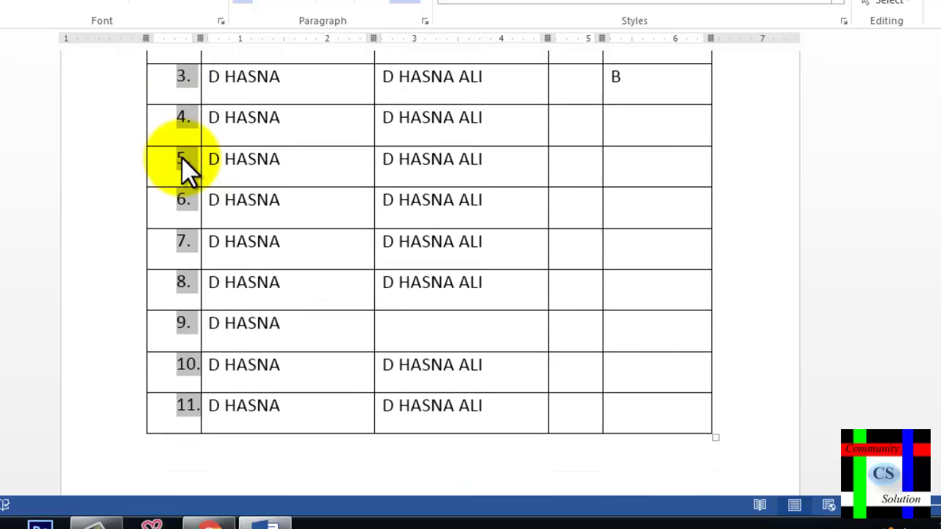
{"action": "scroll", "coordinate": [182, 160], "scroll_direction": "up", "scroll_amount": 3}
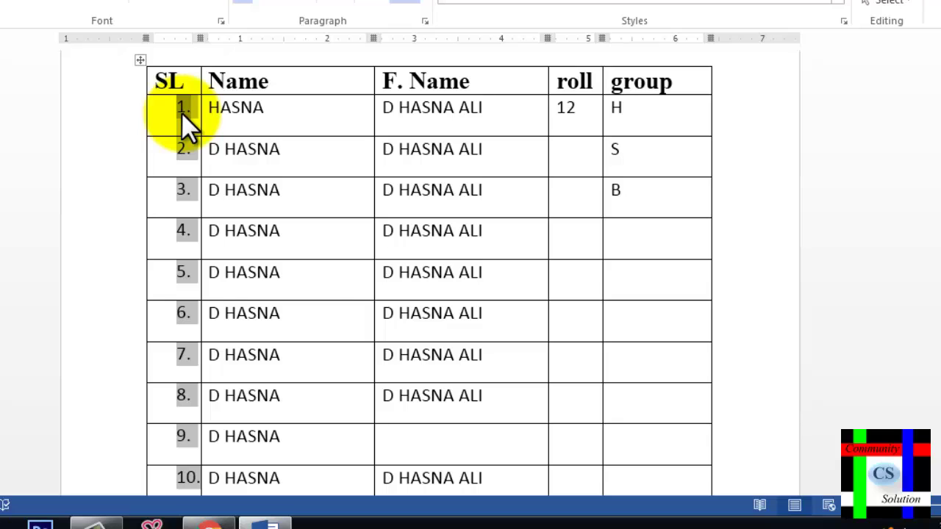
- Shift the serial list numbers left to fit the narrowed SL column, then review the table
{"action": "left_click_drag", "start_coordinate": [182, 112], "coordinate": [168, 115]}
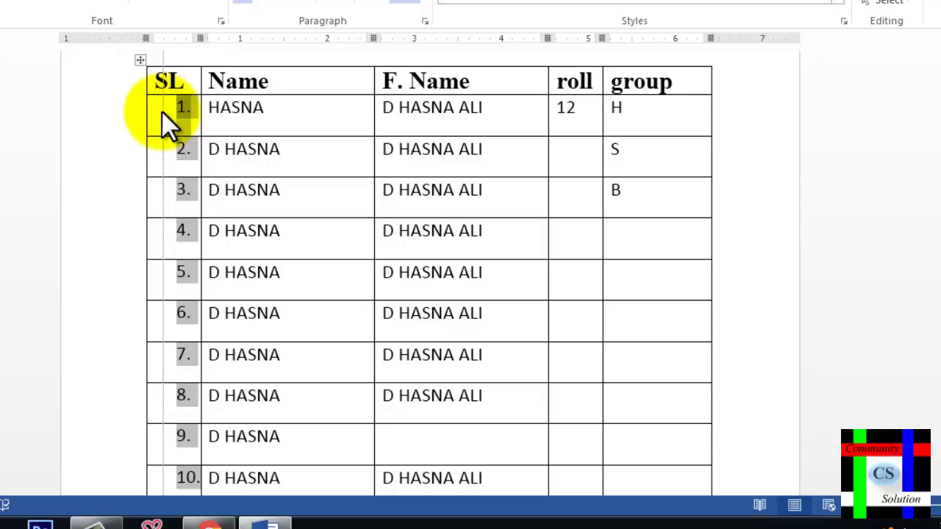
{"action": "left_click_drag", "start_coordinate": [161, 111], "coordinate": [149, 122]}
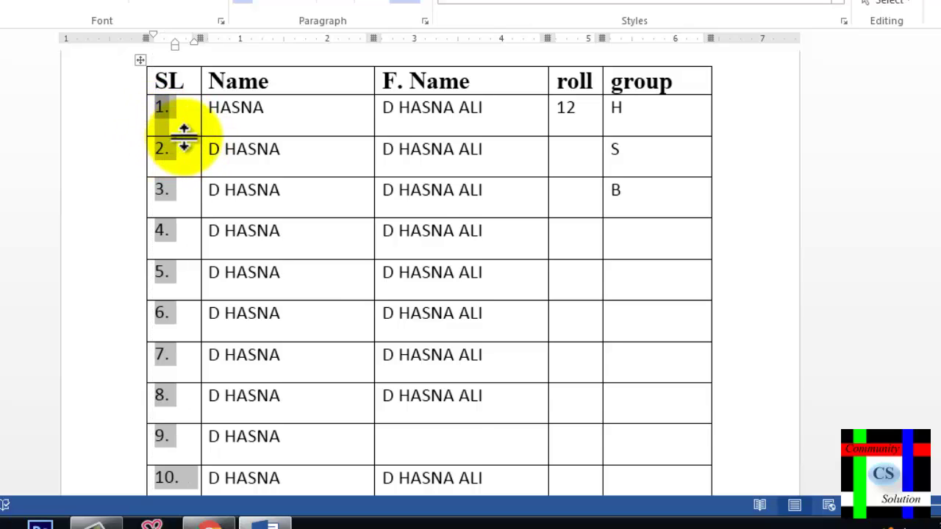
{"action": "scroll", "coordinate": [187, 147], "scroll_direction": "down", "scroll_amount": 1}
{"action": "left_click", "coordinate": [193, 162]}
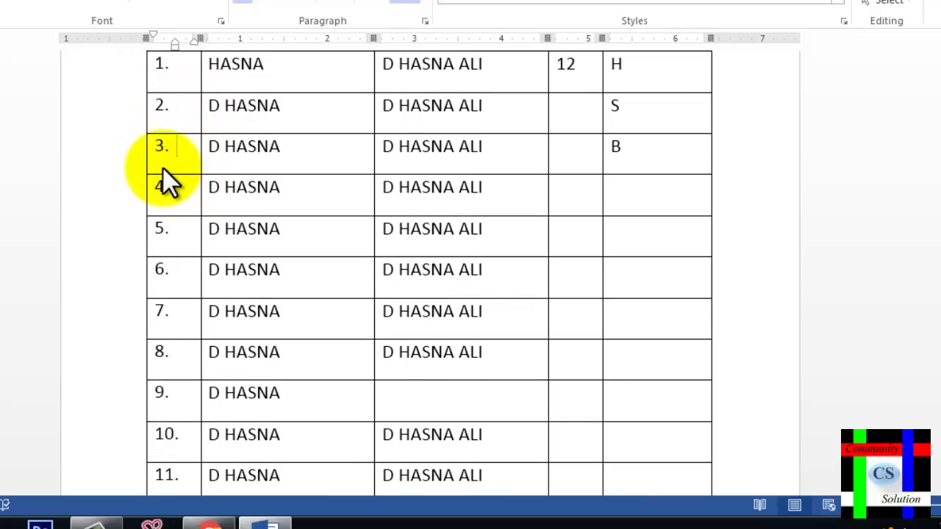
{"action": "scroll", "coordinate": [176, 183], "scroll_direction": "down", "scroll_amount": 1}
{"action": "scroll", "coordinate": [183, 187], "scroll_direction": "down", "scroll_amount": 1}
{"action": "scroll", "coordinate": [181, 193], "scroll_direction": "down", "scroll_amount": 1}
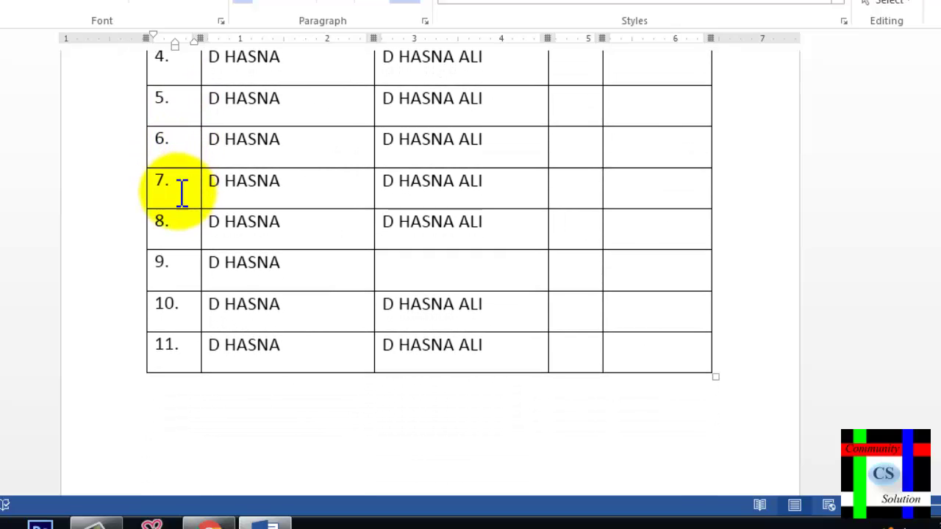
{"action": "scroll", "coordinate": [336, 210], "scroll_direction": "up", "scroll_amount": 4}
{"action": "scroll", "coordinate": [336, 219], "scroll_direction": "down", "scroll_amount": 4}
{"action": "scroll", "coordinate": [331, 219], "scroll_direction": "up", "scroll_amount": 4}
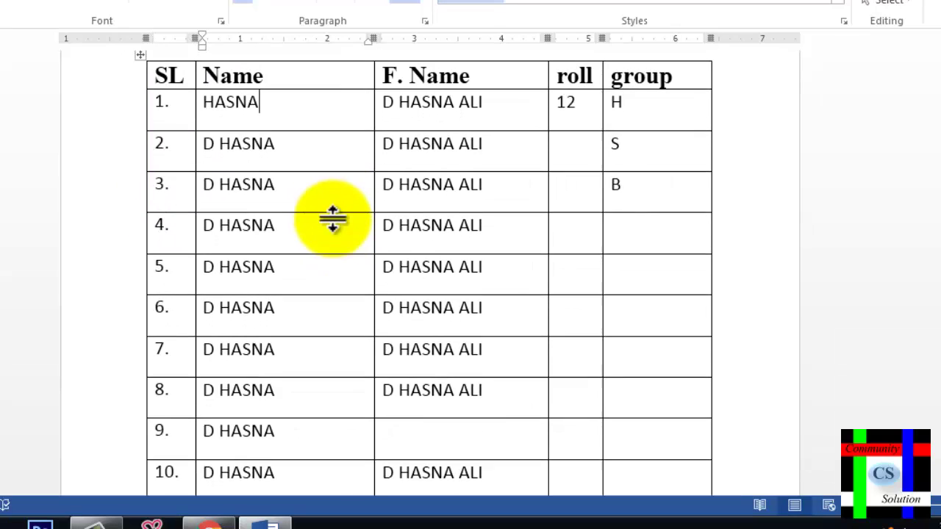
{"action": "scroll", "coordinate": [333, 218], "scroll_direction": "up", "scroll_amount": 2}
{"action": "left_click", "coordinate": [333, 218]}
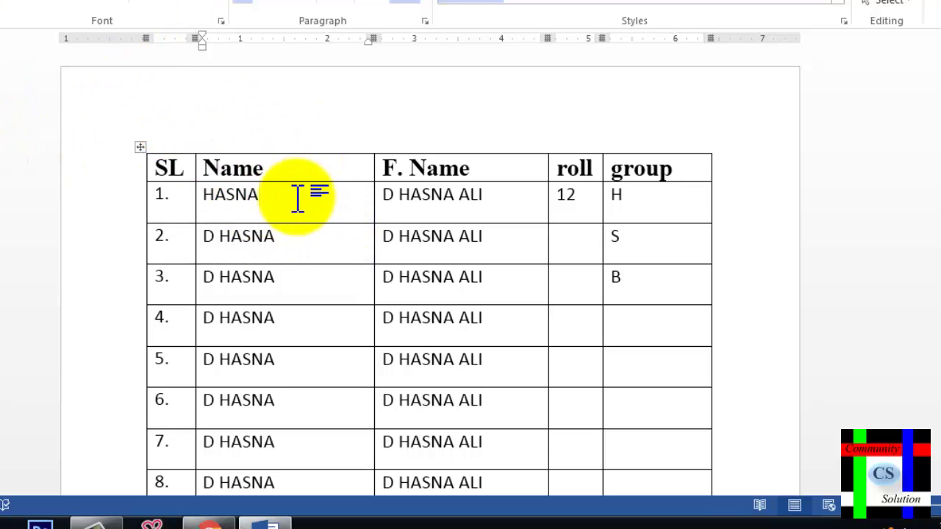
{"action": "scroll", "coordinate": [515, 187], "scroll_direction": "down", "scroll_amount": 1}
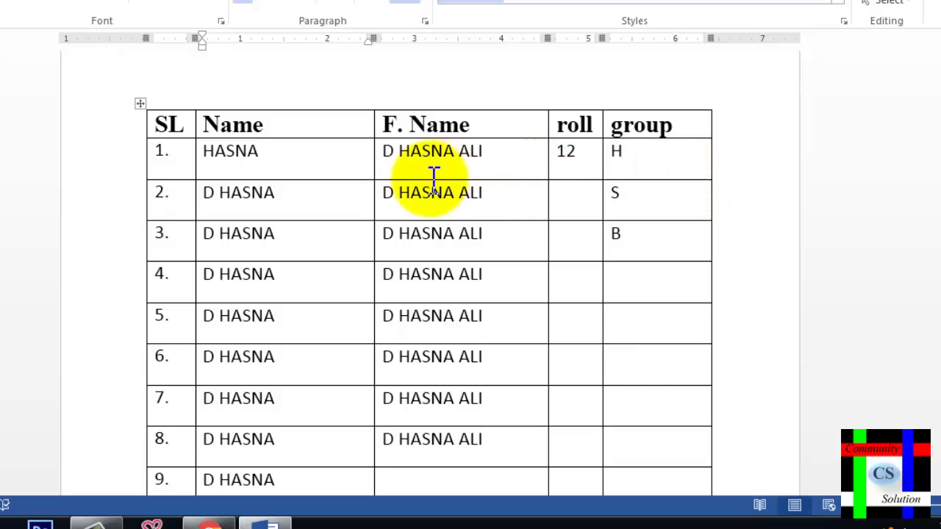
{"action": "scroll", "coordinate": [389, 205], "scroll_direction": "down", "scroll_amount": 1}
{"action": "scroll", "coordinate": [358, 152], "scroll_direction": "down", "scroll_amount": 3}
{"action": "scroll", "coordinate": [358, 152], "scroll_direction": "down", "scroll_amount": 5}
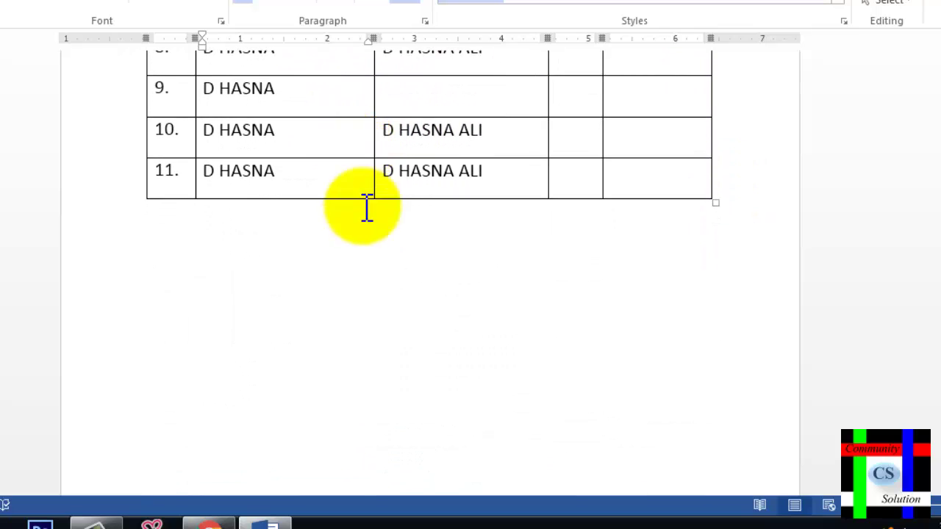
{"action": "scroll", "coordinate": [365, 206], "scroll_direction": "up", "scroll_amount": 3}
{"action": "scroll", "coordinate": [393, 267], "scroll_direction": "up", "scroll_amount": 2}
{"action": "scroll", "coordinate": [392, 263], "scroll_direction": "up", "scroll_amount": 5}
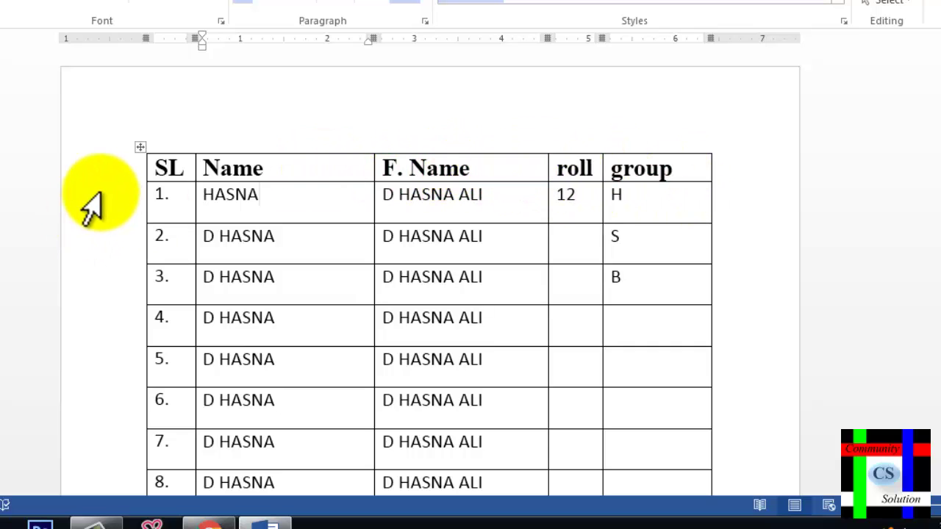
- Color the SL, Name, F. Name, roll and group headings custom green (RGB 40, 152, 59)
{"action": "left_click", "coordinate": [127, 178]}
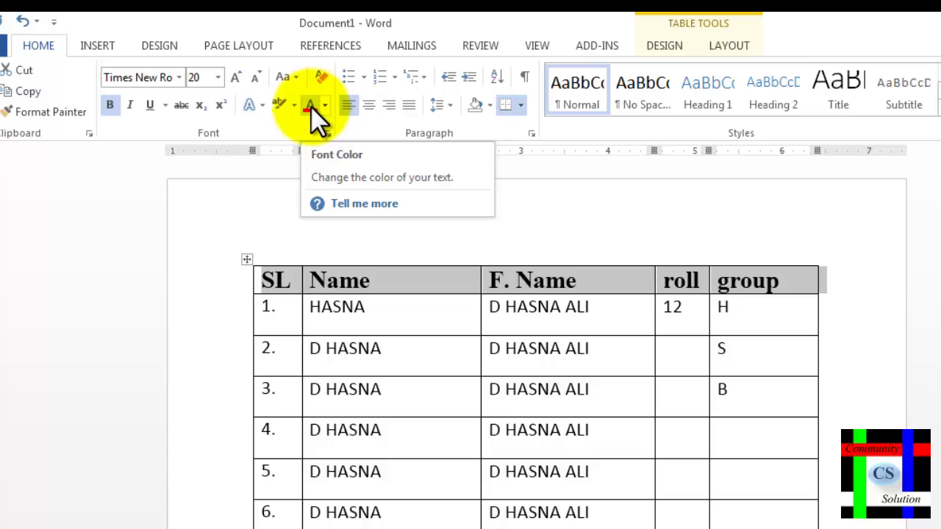
{"action": "left_click", "coordinate": [325, 106]}
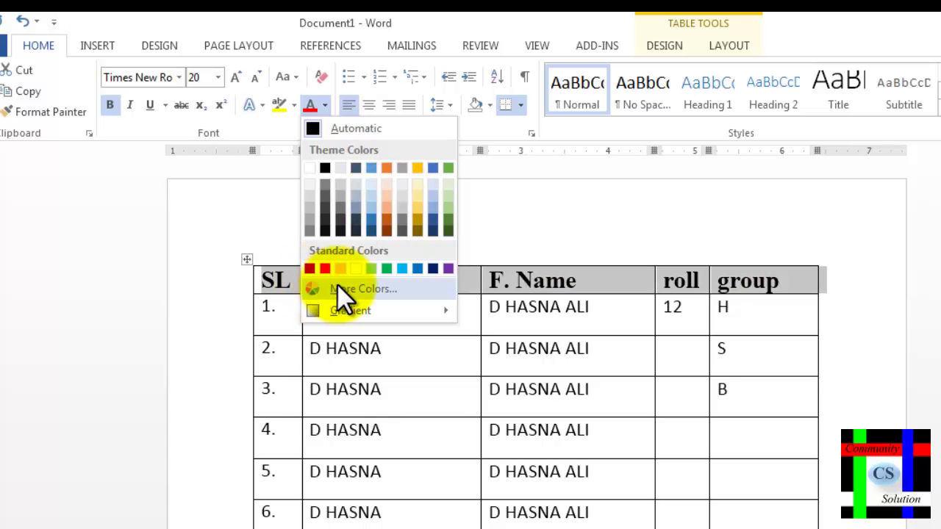
{"action": "left_click", "coordinate": [363, 288]}
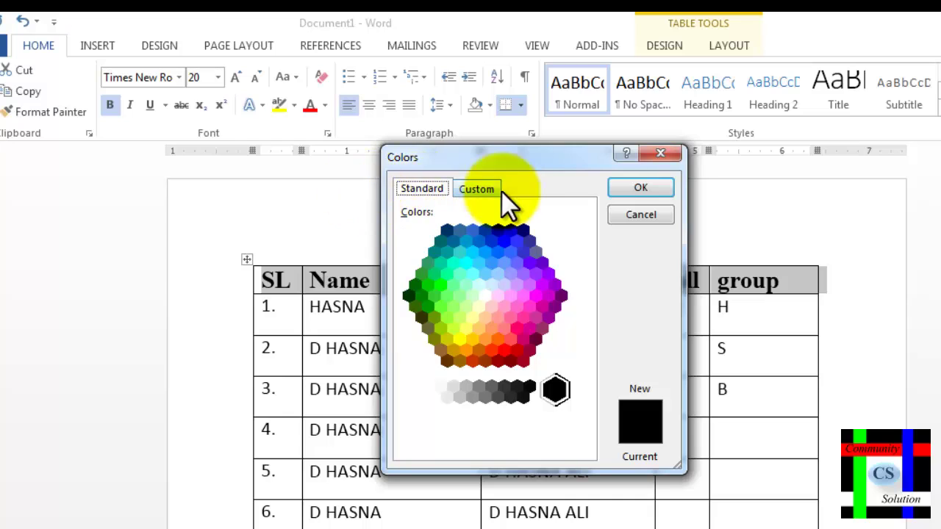
{"action": "left_click", "coordinate": [470, 189]}
{"action": "left_click", "coordinate": [429, 189]}
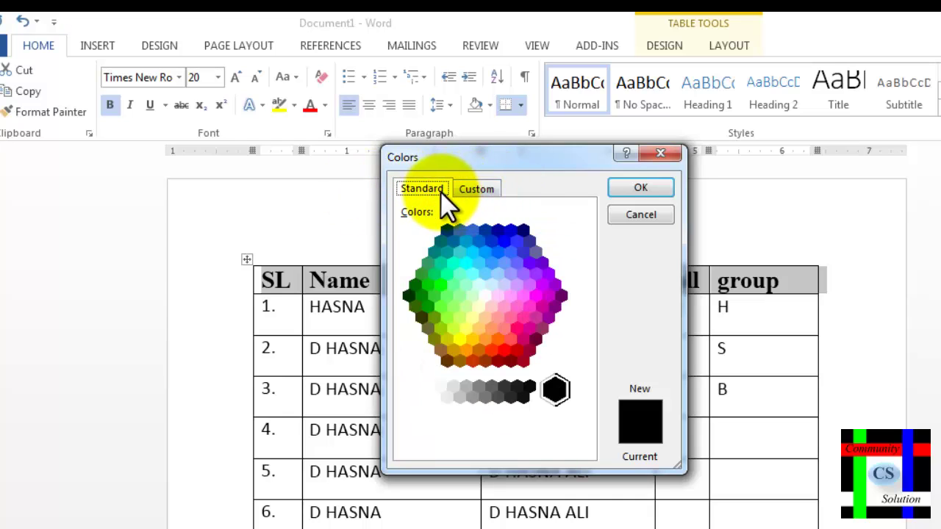
{"action": "left_click", "coordinate": [445, 275]}
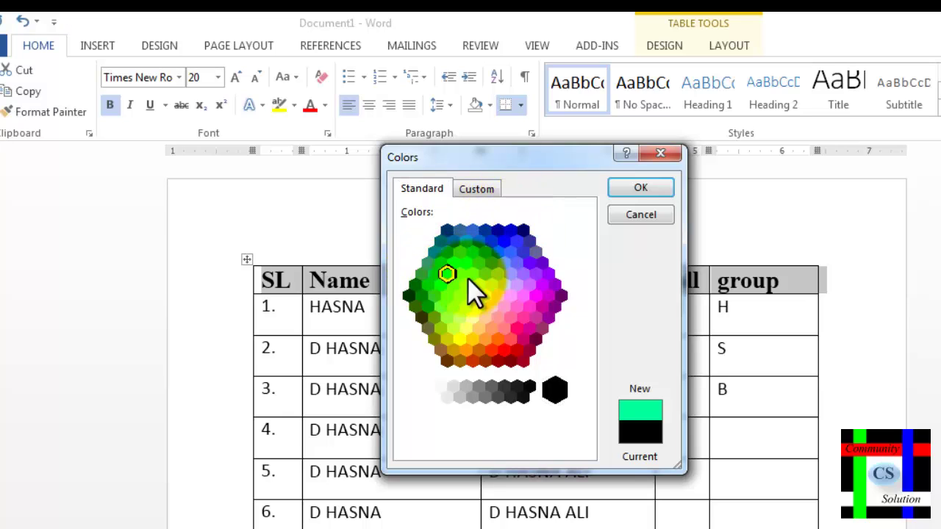
{"action": "left_click", "coordinate": [492, 284]}
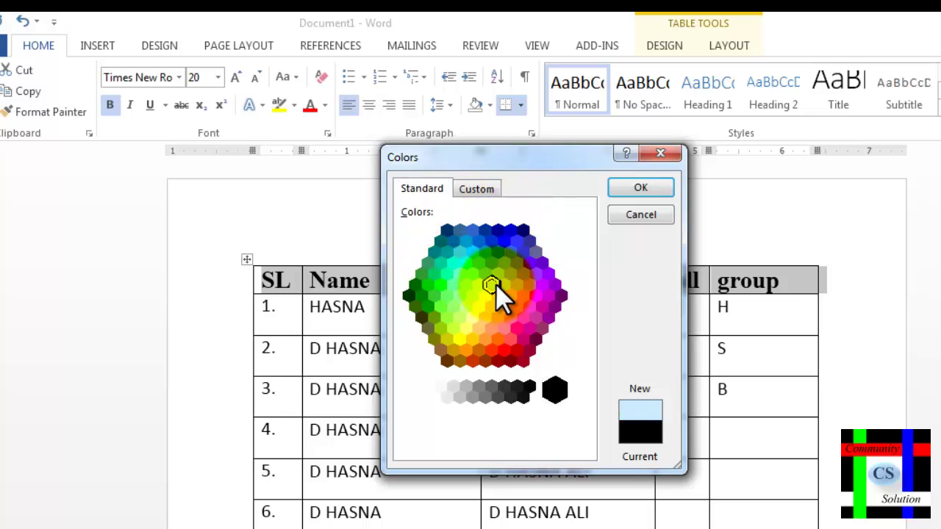
{"action": "left_click", "coordinate": [434, 295]}
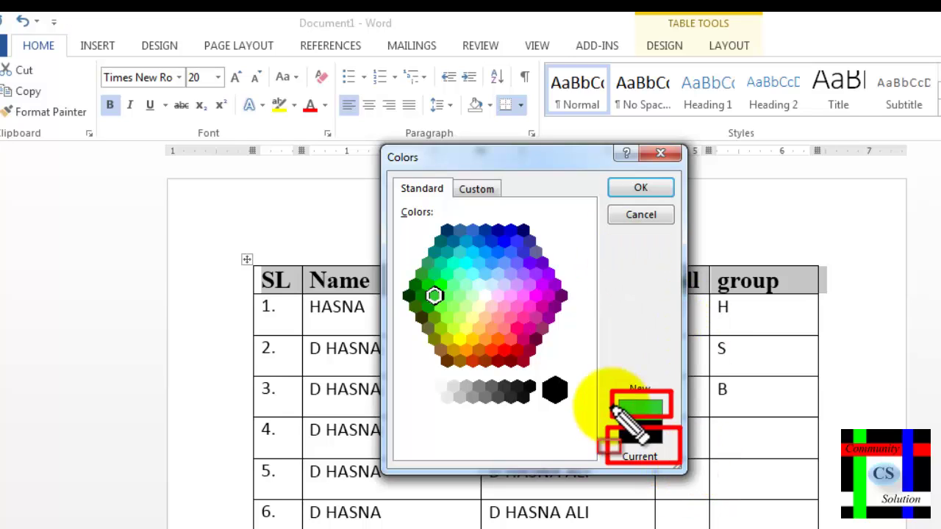
{"action": "left_click", "coordinate": [476, 188]}
{"action": "mouse_move", "coordinate": [457, 273]}
{"action": "left_mouse_down"}
{"action": "mouse_move", "coordinate": [422, 239]}
{"action": "mouse_move", "coordinate": [472, 284]}
{"action": "mouse_move", "coordinate": [415, 267]}
{"action": "mouse_move", "coordinate": [420, 249]}
{"action": "mouse_move", "coordinate": [475, 275]}
{"action": "mouse_move", "coordinate": [506, 273]}
{"action": "mouse_move", "coordinate": [458, 273]}
{"action": "left_mouse_up"}
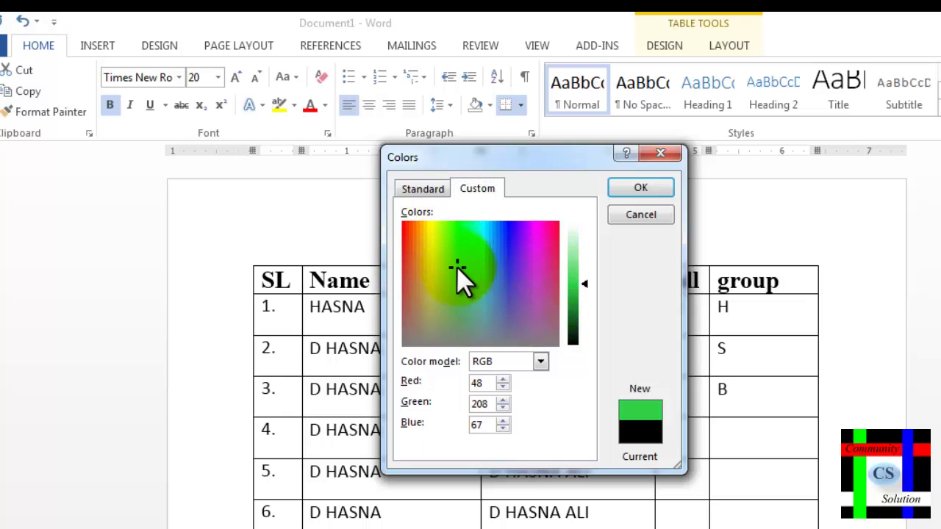
{"action": "mouse_move", "coordinate": [585, 284]}
{"action": "left_mouse_down"}
{"action": "mouse_move", "coordinate": [585, 302]}
{"action": "mouse_move", "coordinate": [584, 263]}
{"action": "mouse_move", "coordinate": [581, 275]}
{"action": "left_mouse_up"}
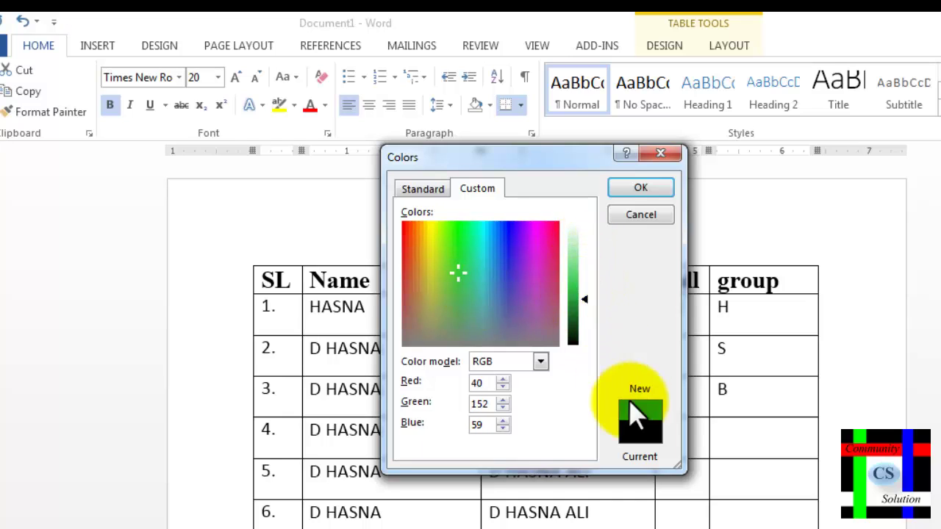
{"action": "left_click", "coordinate": [645, 190]}
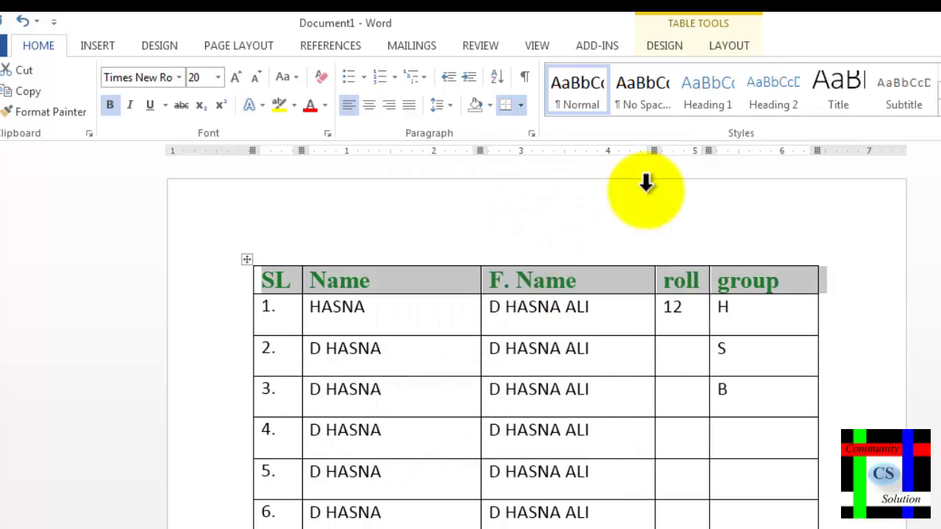
- Apply dark, near-black gray shading to the header row behind the green headings
{"action": "left_click", "coordinate": [429, 325]}
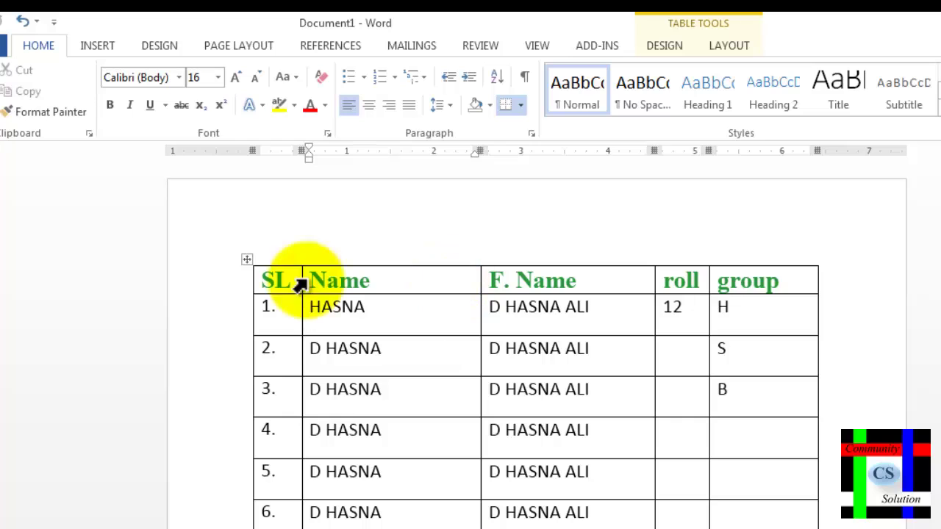
{"action": "left_click", "coordinate": [221, 281]}
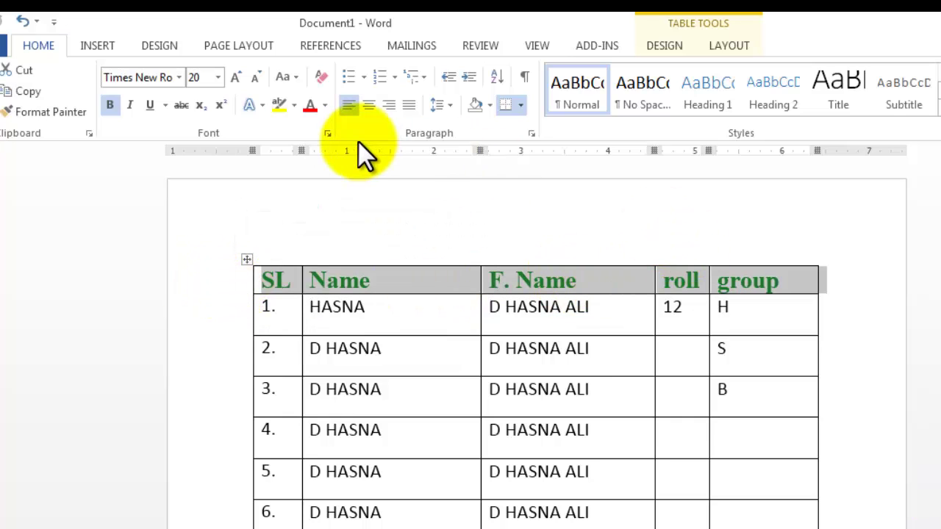
{"action": "left_click", "coordinate": [490, 106]}
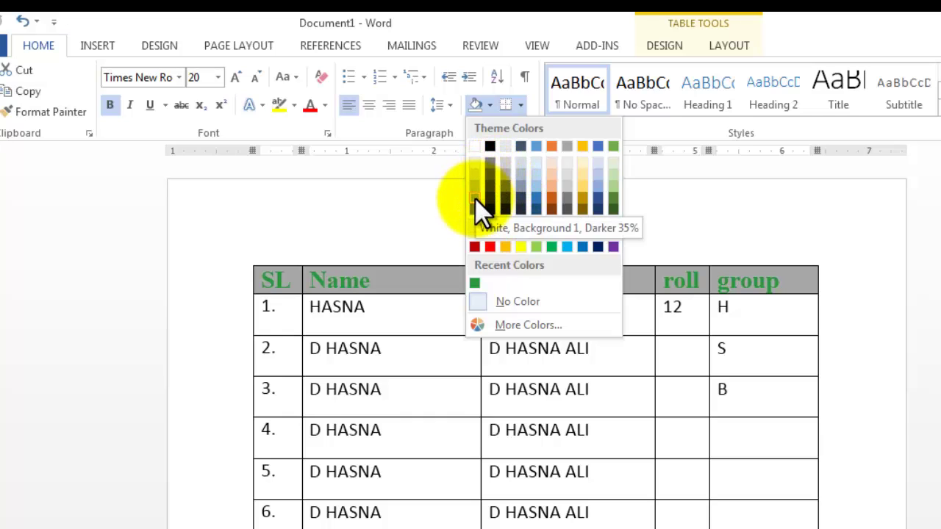
{"action": "left_click", "coordinate": [586, 184]}
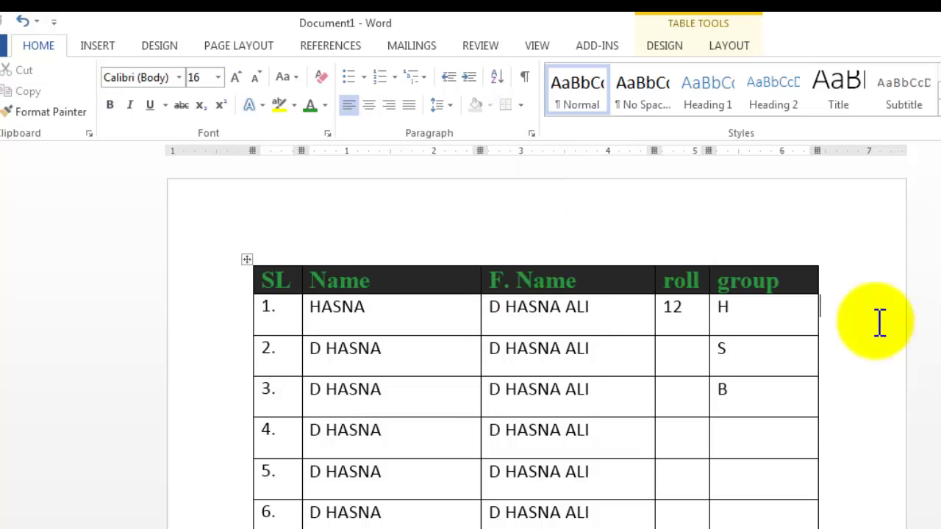
{"action": "scroll", "coordinate": [665, 275], "scroll_direction": "down", "scroll_amount": 1}
{"action": "scroll", "coordinate": [666, 276], "scroll_direction": "up", "scroll_amount": 1}
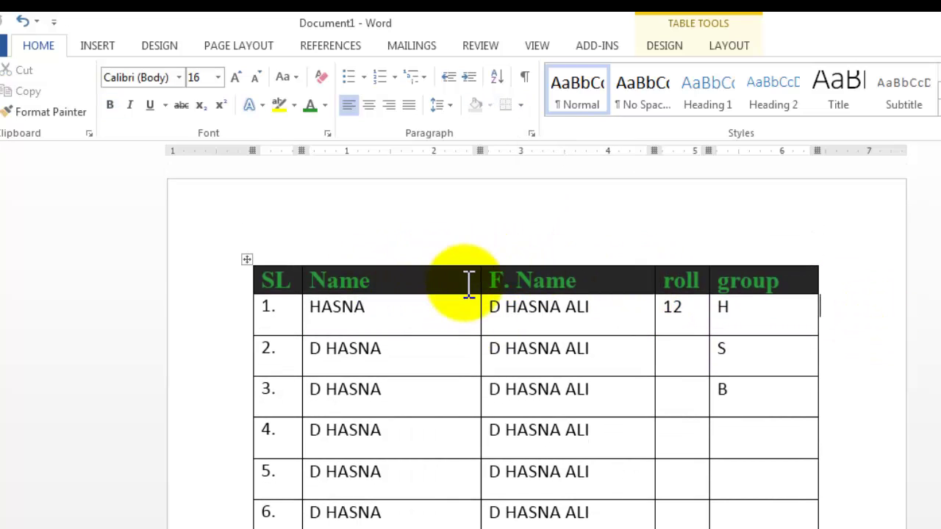
{"action": "scroll", "coordinate": [496, 316], "scroll_direction": "down", "scroll_amount": 3}
{"action": "scroll", "coordinate": [496, 316], "scroll_direction": "up", "scroll_amount": 1}
{"action": "scroll", "coordinate": [496, 316], "scroll_direction": "up", "scroll_amount": 2}
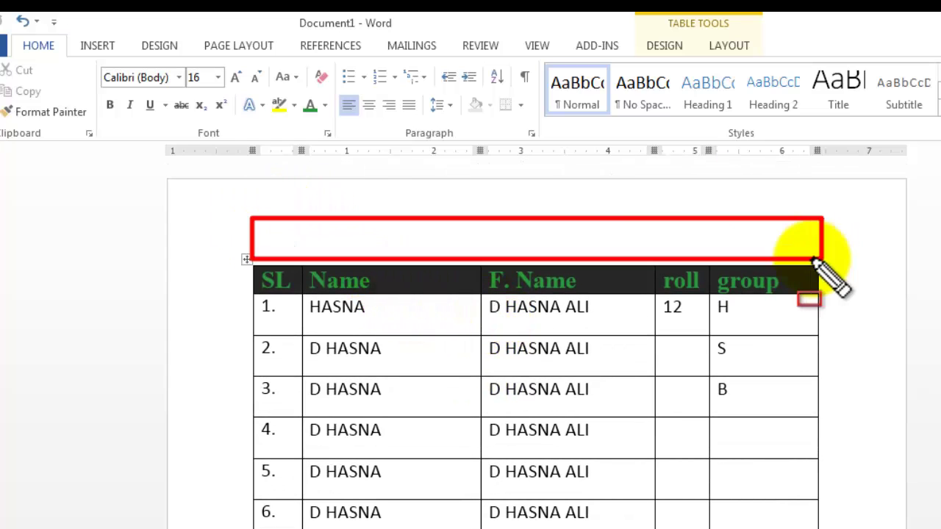
{"action": "left_click_drag", "start_coordinate": [250, 260], "coordinate": [823, 218]}
{"action": "left_click_drag", "start_coordinate": [664, 278], "coordinate": [639, 290]}
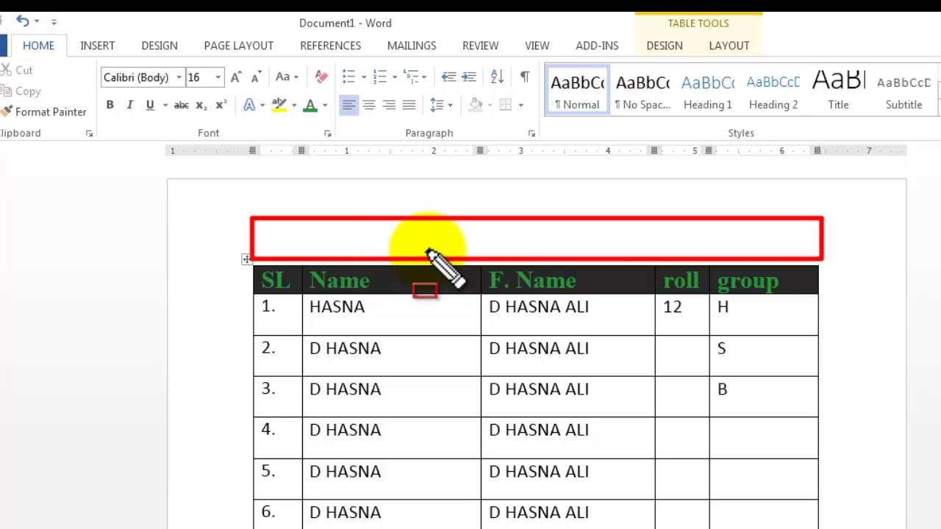
{"action": "key", "text": "Escape"}
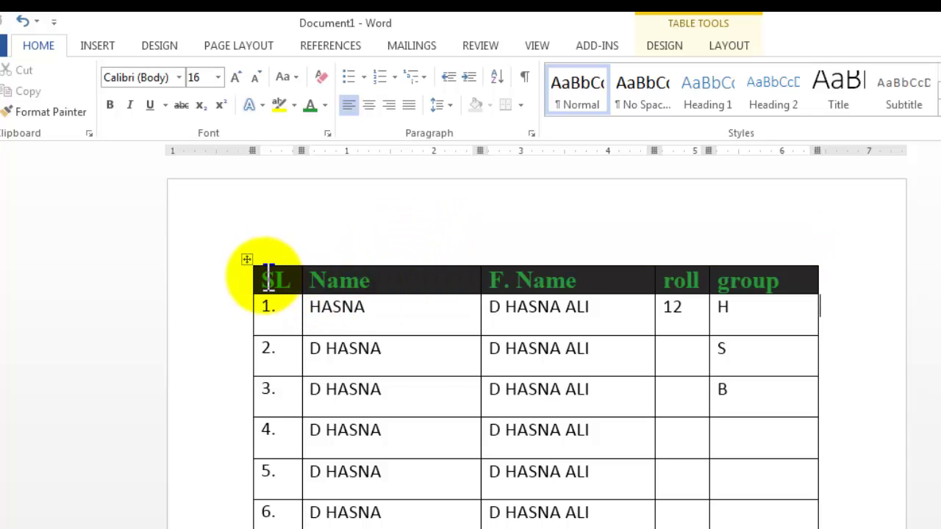
{"action": "left_click_drag", "start_coordinate": [248, 263], "coordinate": [807, 291]}
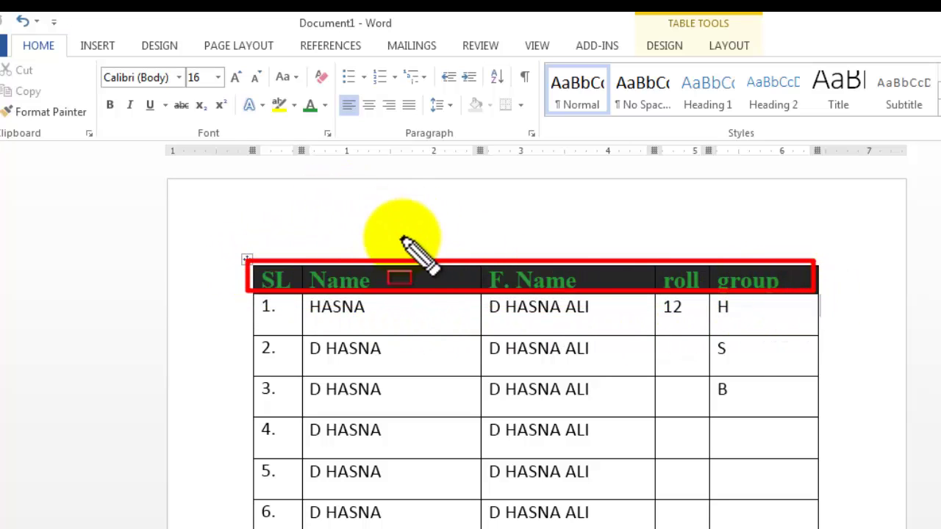
{"action": "key", "text": "Escape"}
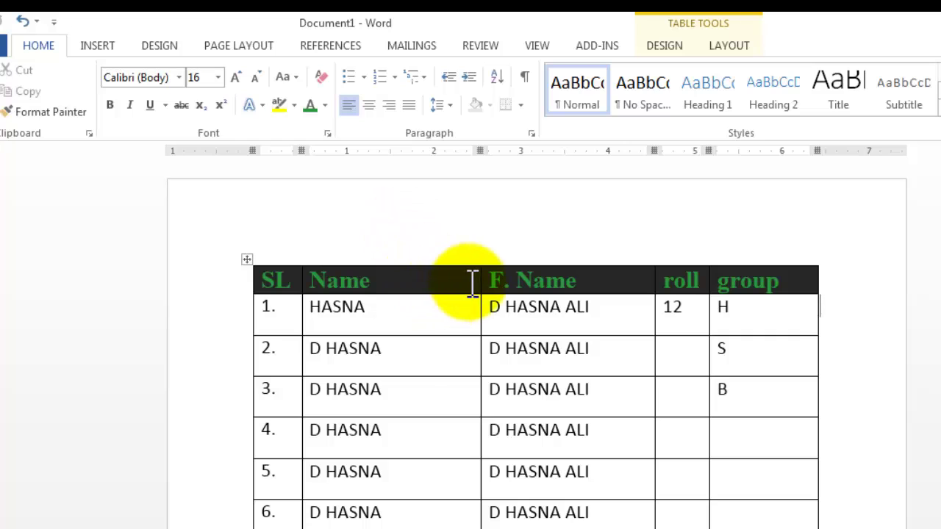
{"action": "right_click", "coordinate": [607, 281]}
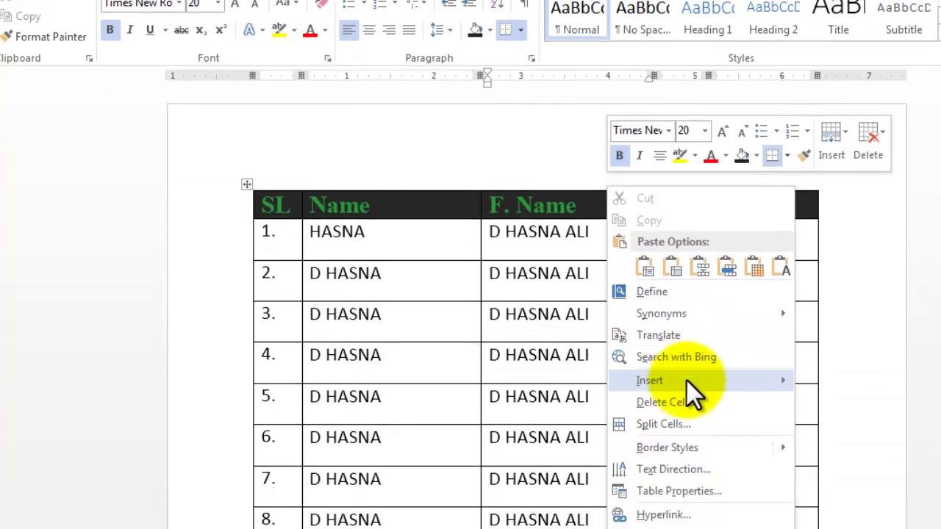
{"action": "mouse_move", "coordinate": [678, 457]}
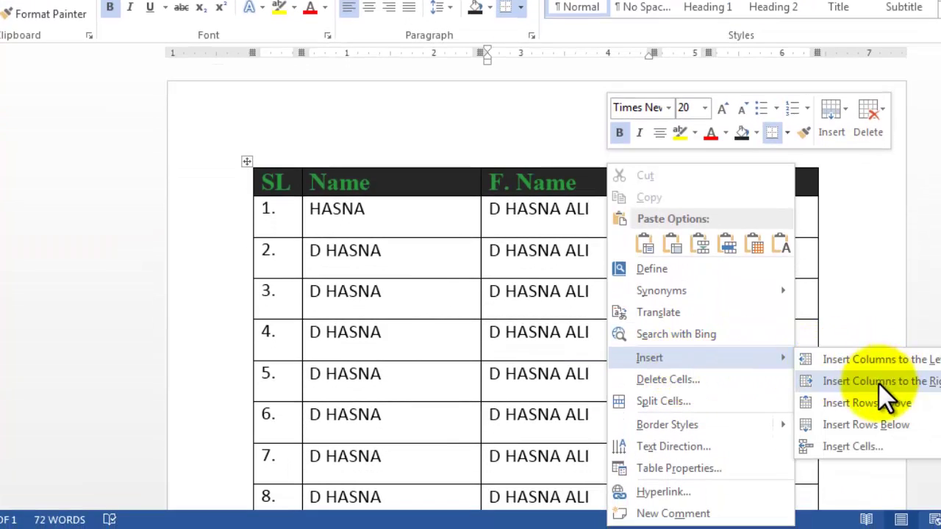
{"action": "left_click", "coordinate": [867, 403]}
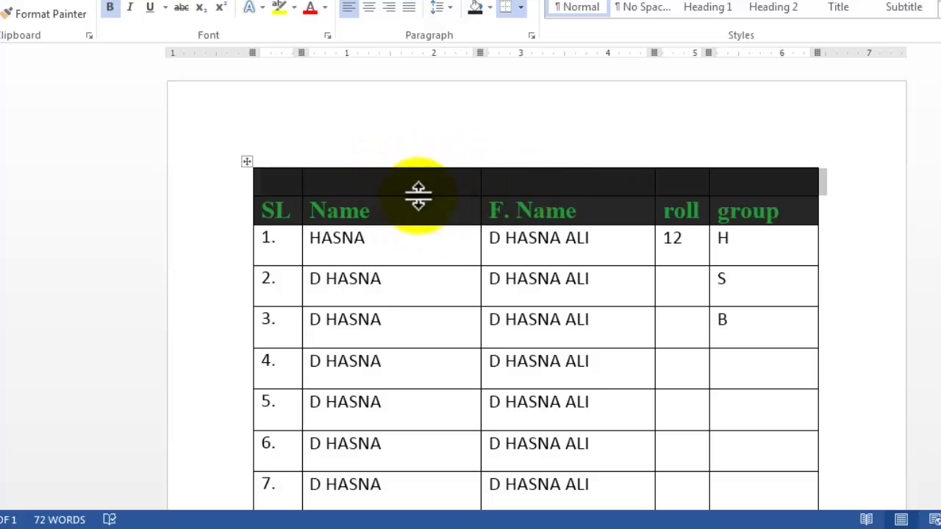
{"action": "mouse_move", "coordinate": [225, 195]}
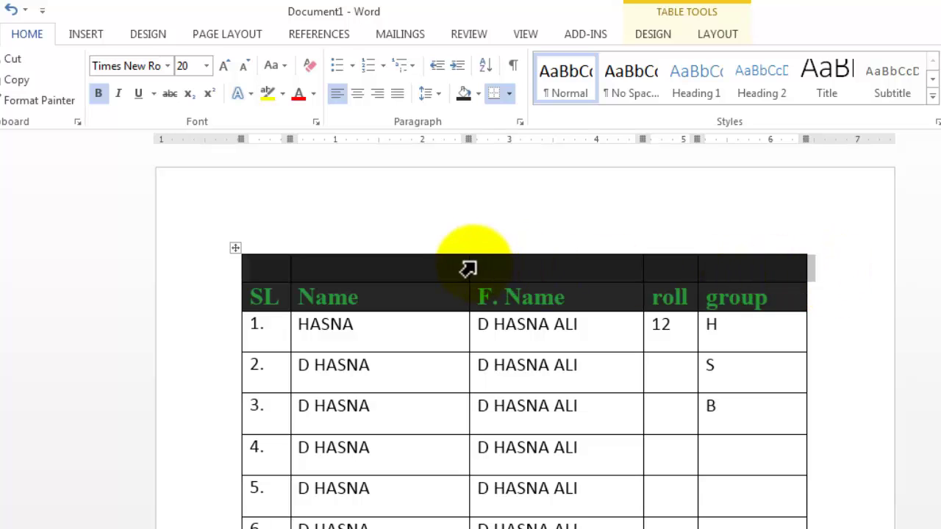
- Set the blank top row's shading to No Color
{"action": "left_click", "coordinate": [477, 94]}
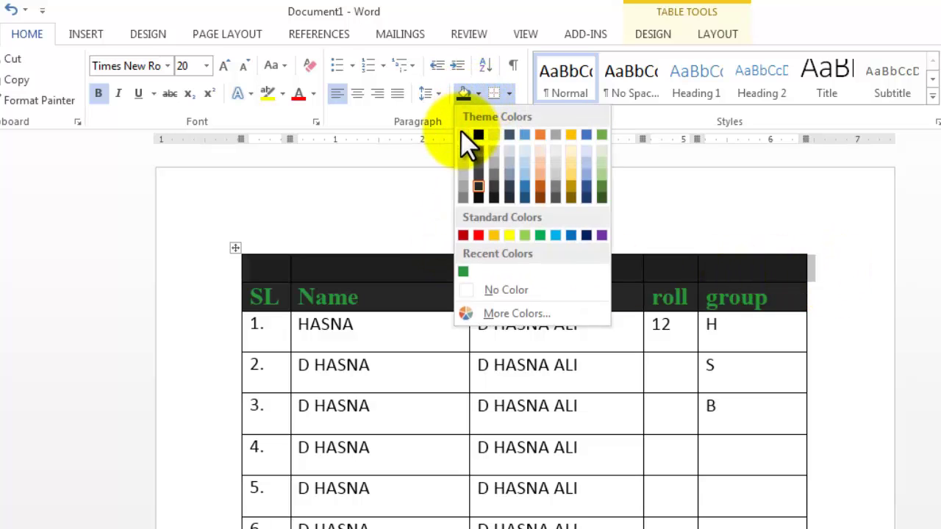
{"action": "left_click", "coordinate": [471, 158]}
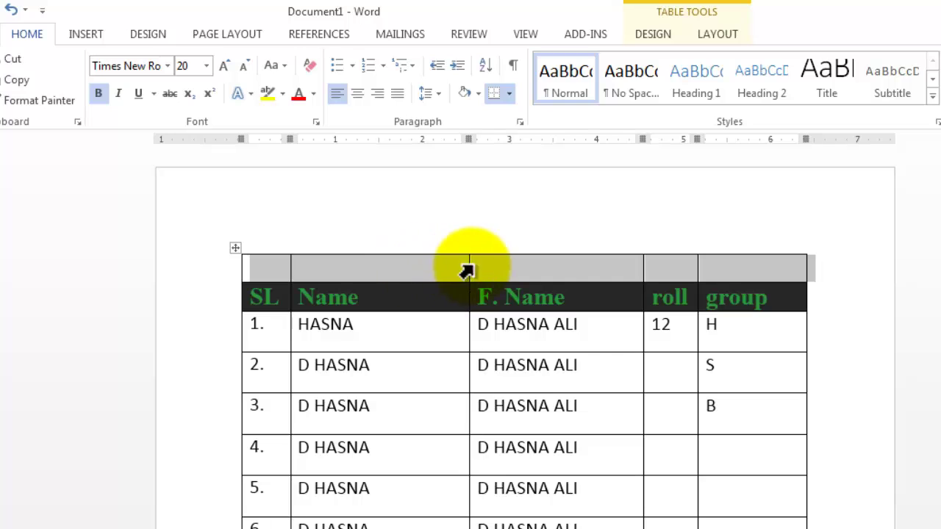
{"action": "left_click", "coordinate": [526, 271]}
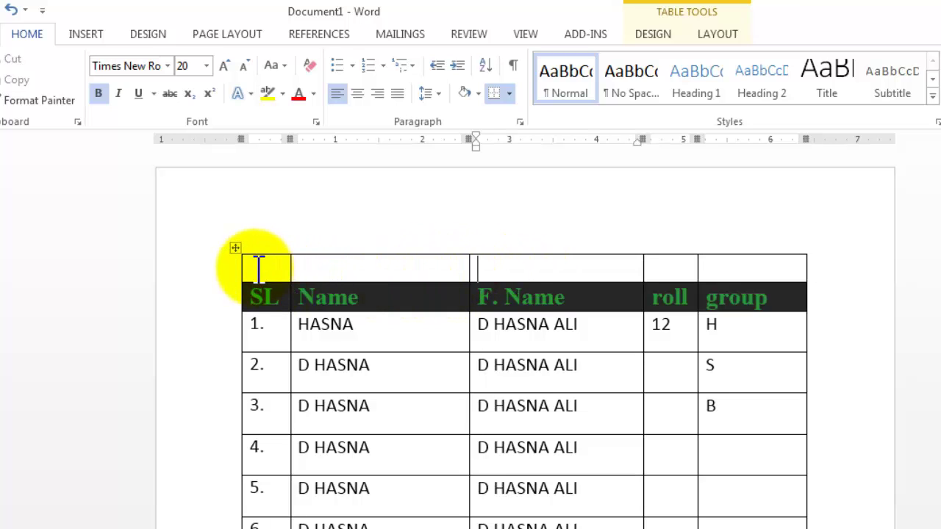
- Merge the blank top row into a single cell spanning the full table width
{"action": "left_click", "coordinate": [261, 237]}
{"action": "left_click", "coordinate": [263, 267]}
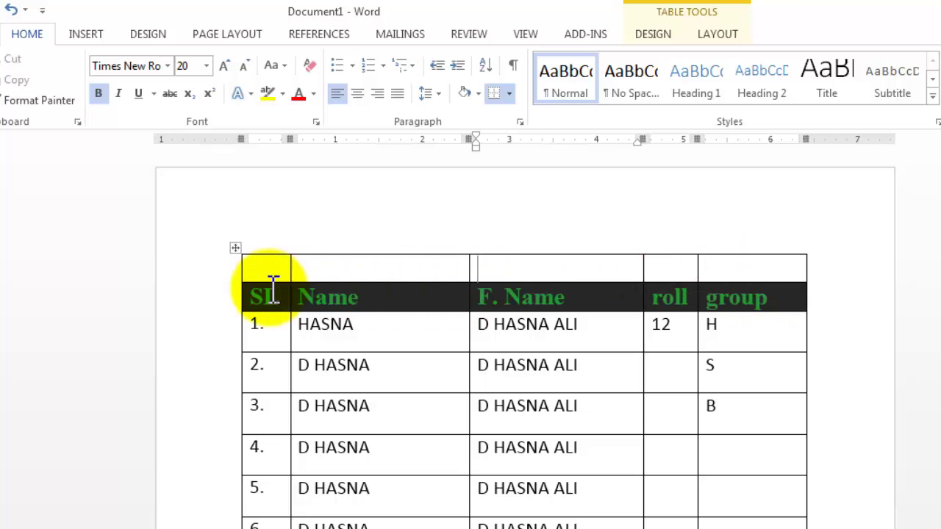
{"action": "left_click", "coordinate": [206, 274]}
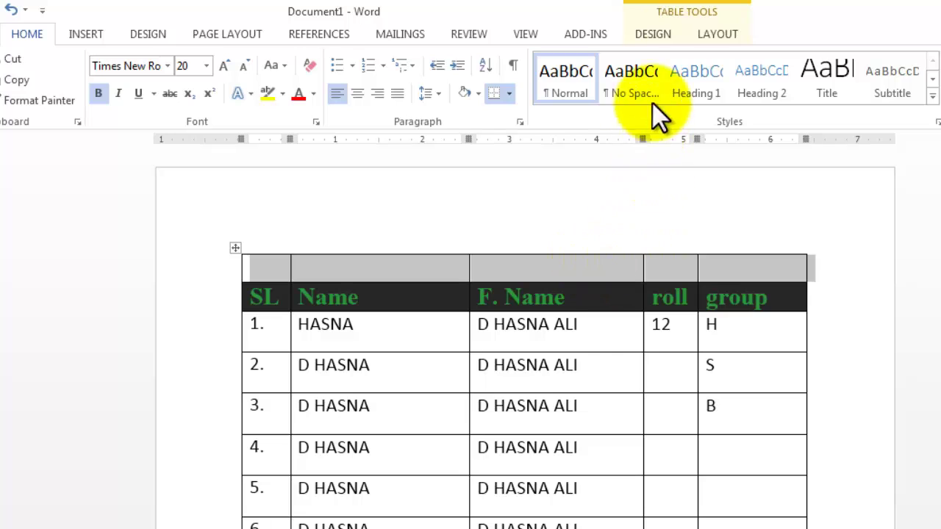
{"action": "left_click", "coordinate": [716, 33]}
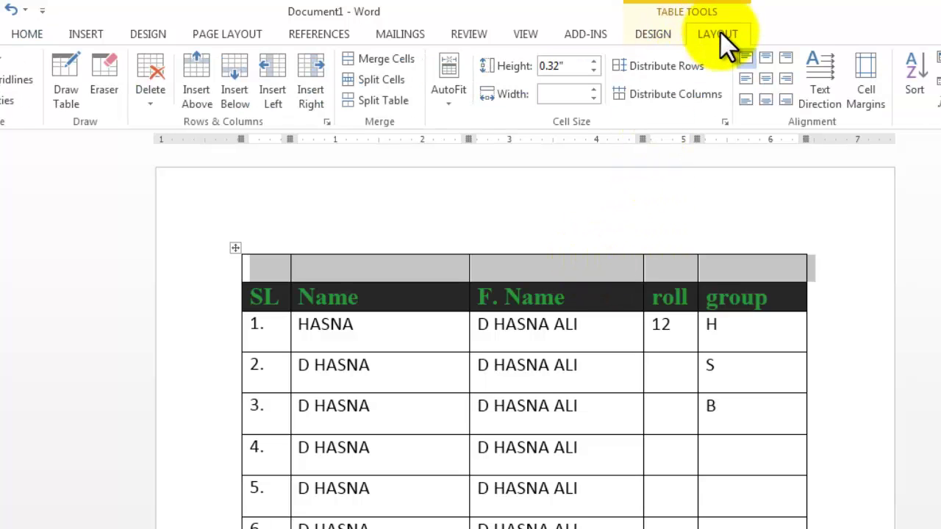
{"action": "left_click", "coordinate": [378, 58]}
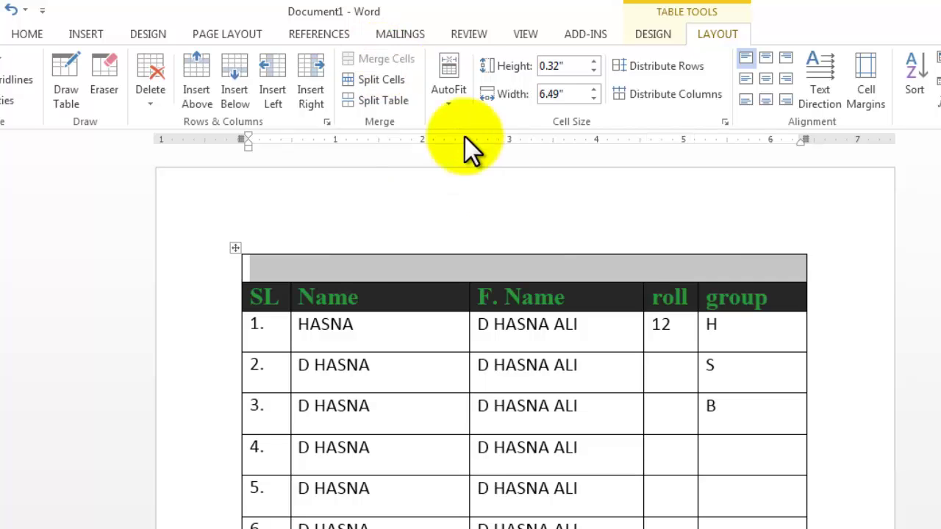
{"action": "scroll", "coordinate": [353, 257], "scroll_direction": "down", "scroll_amount": 1}
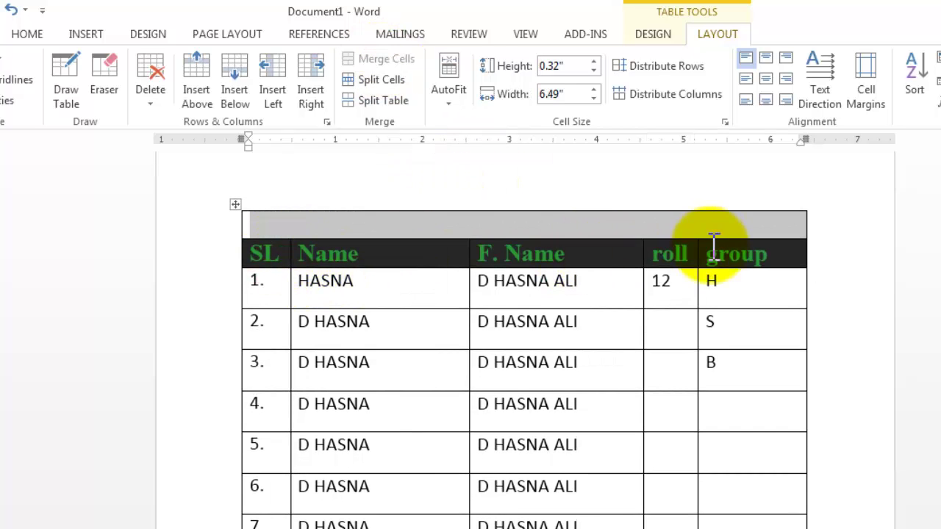
{"action": "scroll", "coordinate": [647, 235], "scroll_direction": "up", "scroll_amount": 1}
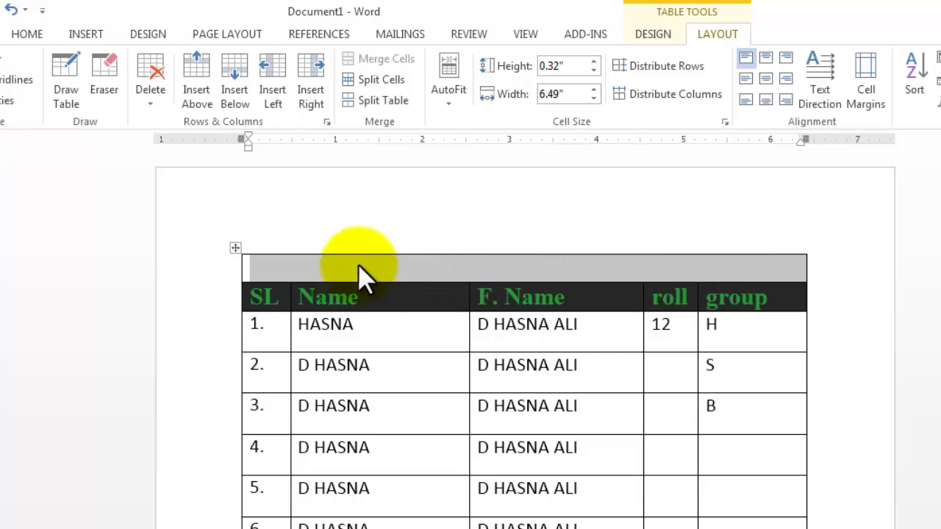
{"action": "left_click", "coordinate": [398, 271]}
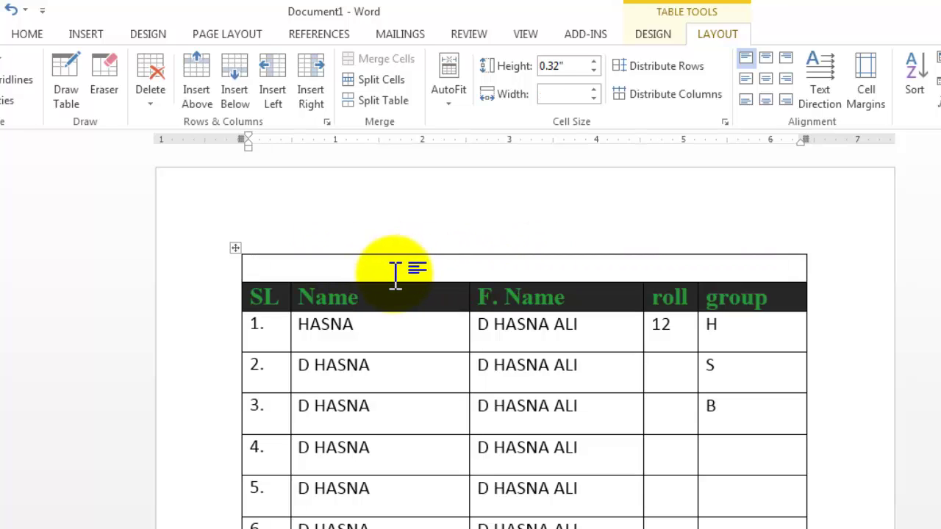
- Type the title 'Name of the students of class ten' in the merged top row
{"action": "type", "text": "Name of the student of class ten"}
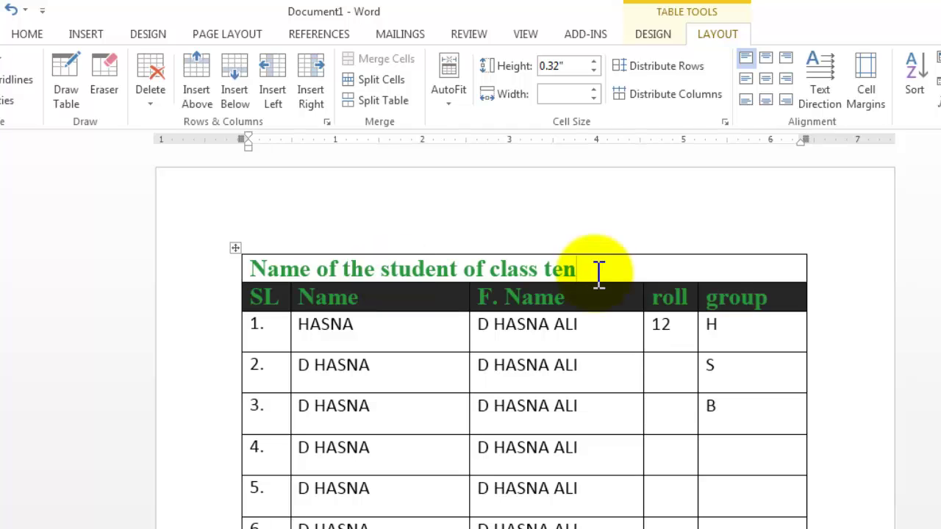
{"action": "left_click", "coordinate": [462, 269]}
{"action": "type", "text": "s"}
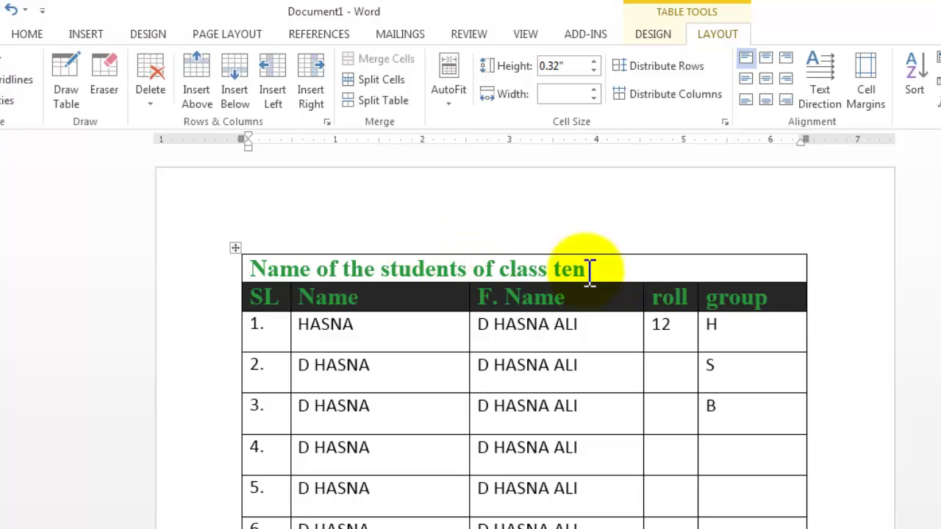
- Format the title as black (Automatic), centred, 28-point text
{"action": "left_click_drag", "start_coordinate": [607, 271], "coordinate": [244, 276]}
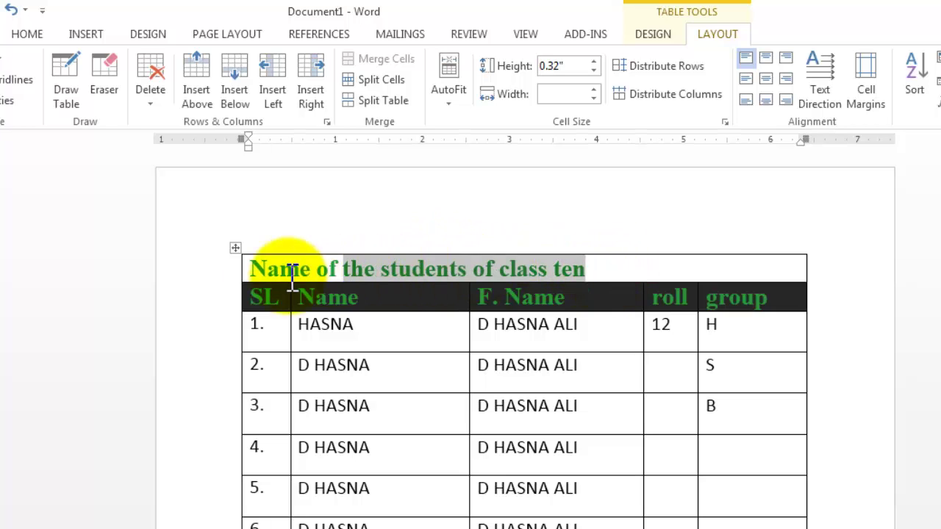
{"action": "left_click", "coordinate": [31, 35]}
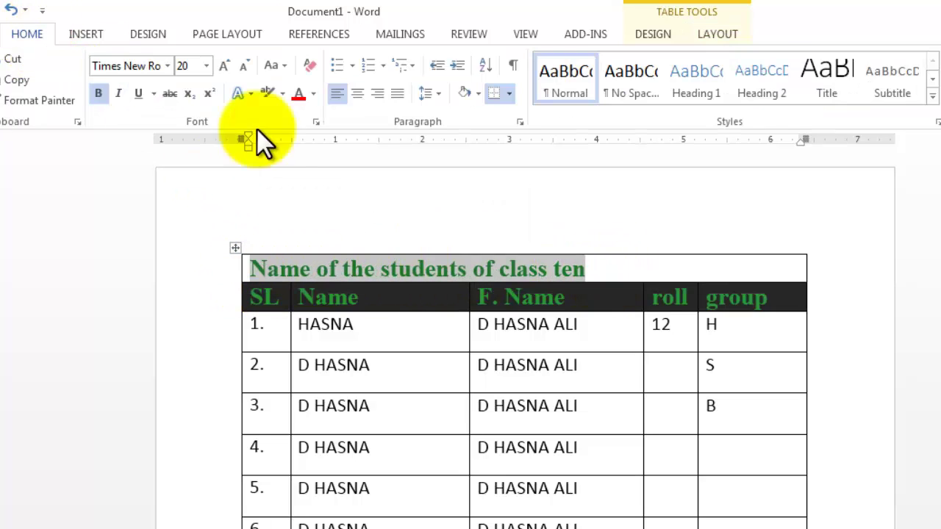
{"action": "left_click", "coordinate": [313, 93]}
{"action": "left_click", "coordinate": [302, 115]}
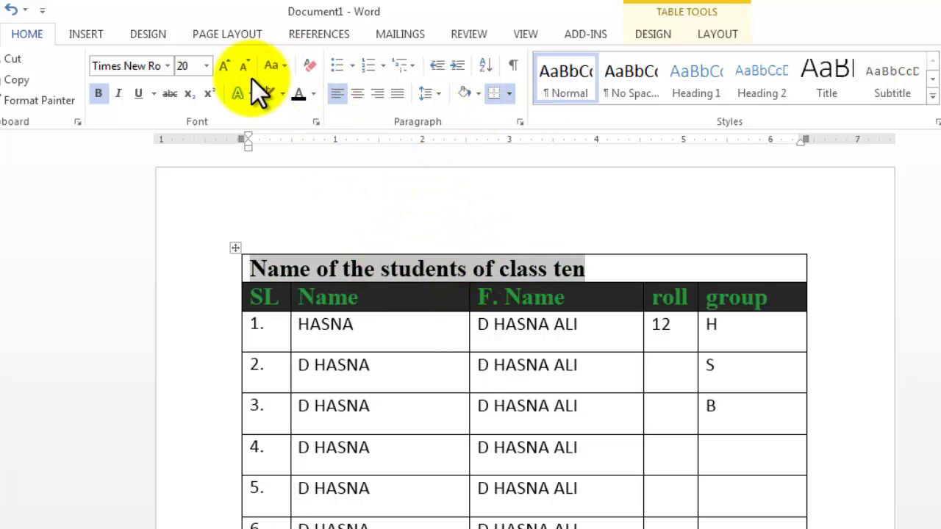
{"action": "left_click", "coordinate": [357, 95]}
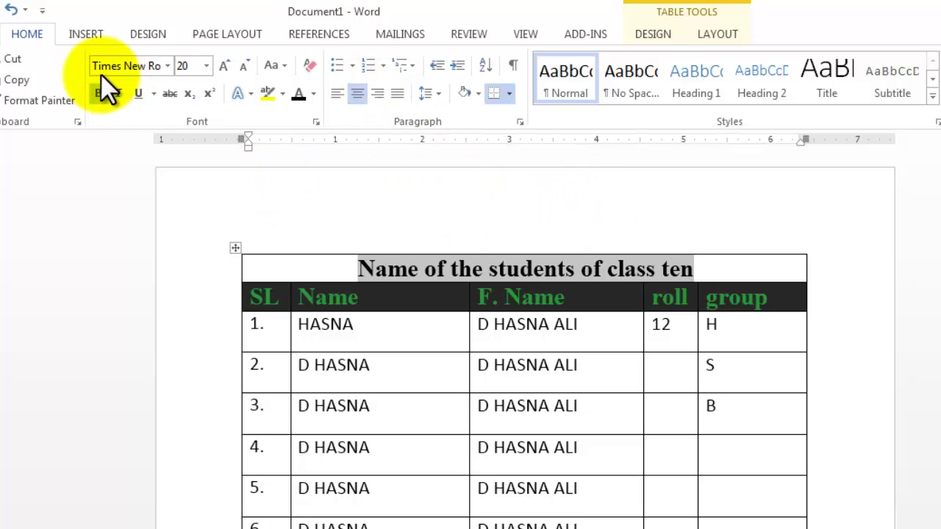
{"action": "left_click", "coordinate": [225, 65]}
{"action": "left_click", "coordinate": [224, 66]}
{"action": "left_click", "coordinate": [224, 65]}
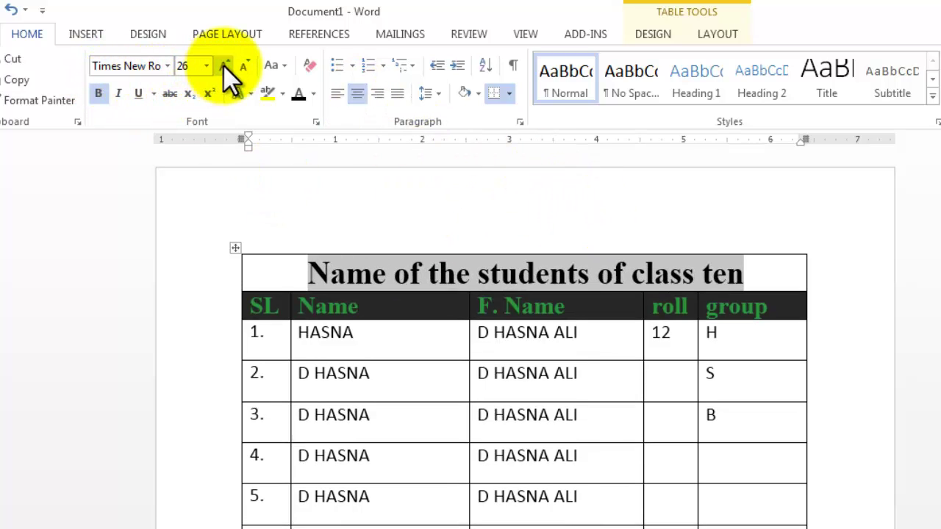
{"action": "left_click", "coordinate": [224, 65]}
{"action": "left_click", "coordinate": [224, 66]}
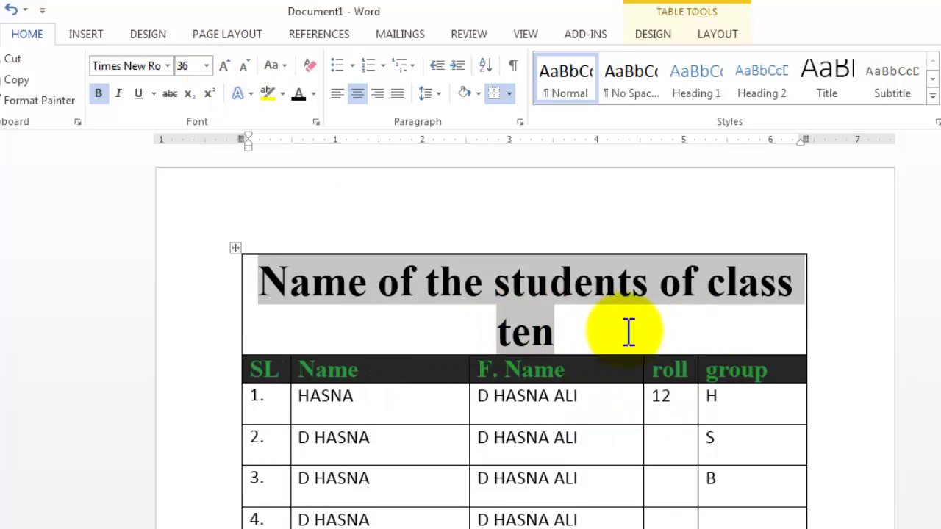
{"action": "left_click", "coordinate": [243, 66]}
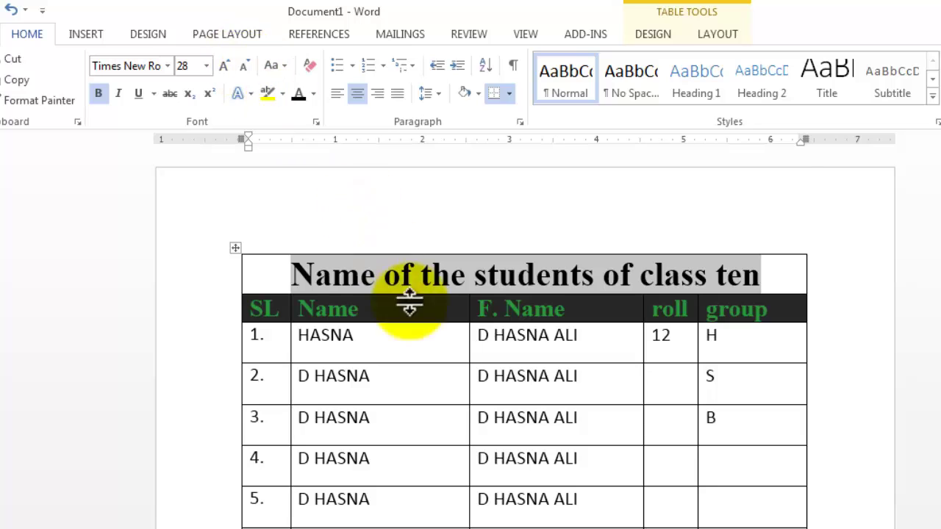
{"action": "left_click", "coordinate": [590, 224]}
- Review the titled student table and bring up the Table Tools Layout options
{"action": "scroll", "coordinate": [593, 233], "scroll_direction": "down", "scroll_amount": 2}
{"action": "scroll", "coordinate": [594, 238], "scroll_direction": "down", "scroll_amount": 3}
{"action": "scroll", "coordinate": [594, 237], "scroll_direction": "up", "scroll_amount": 3}
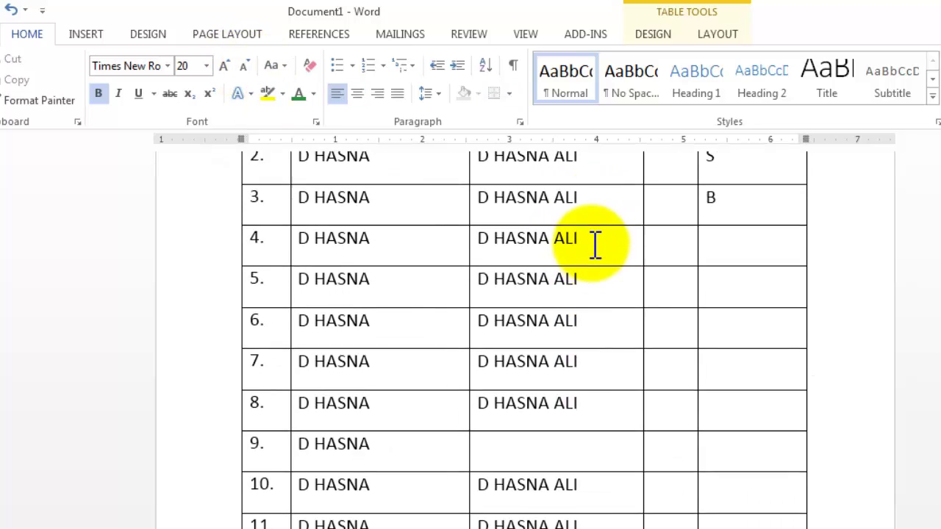
{"action": "scroll", "coordinate": [592, 235], "scroll_direction": "up", "scroll_amount": 3}
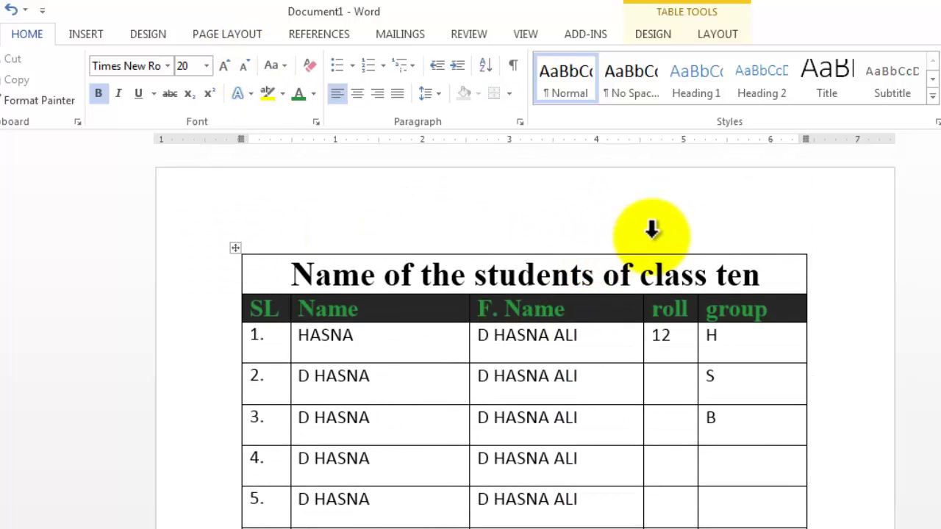
{"action": "left_click", "coordinate": [706, 34]}
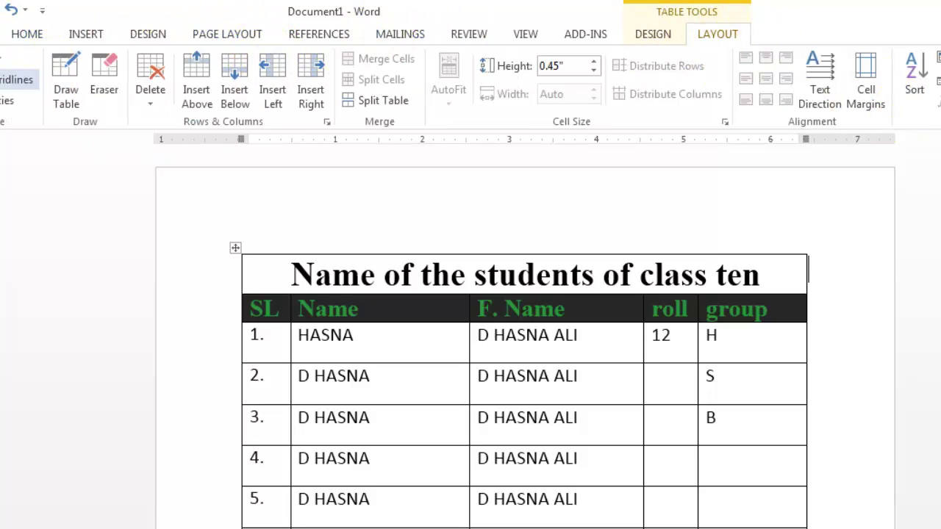